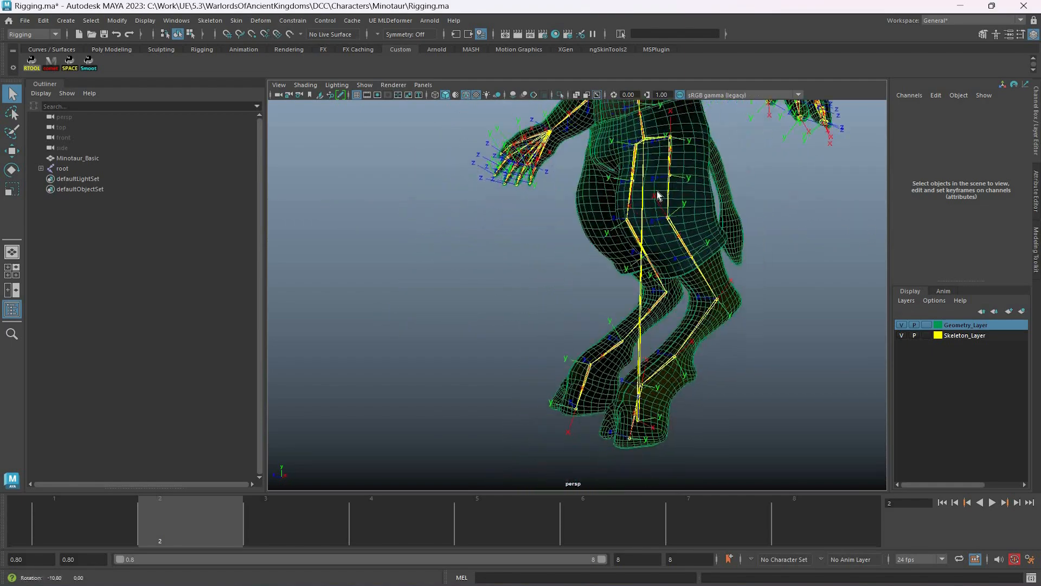
- Select the left thigh joint, open the Create IK Handle options and examine the available solvers
{"action": "left_click", "coordinate": [668, 191]}
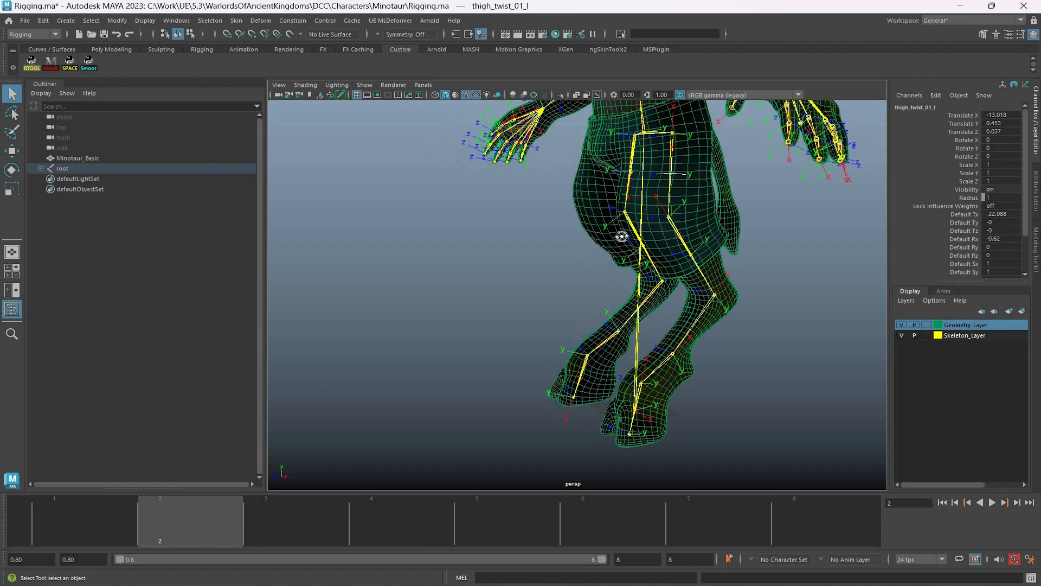
{"action": "key", "text": "Up"}
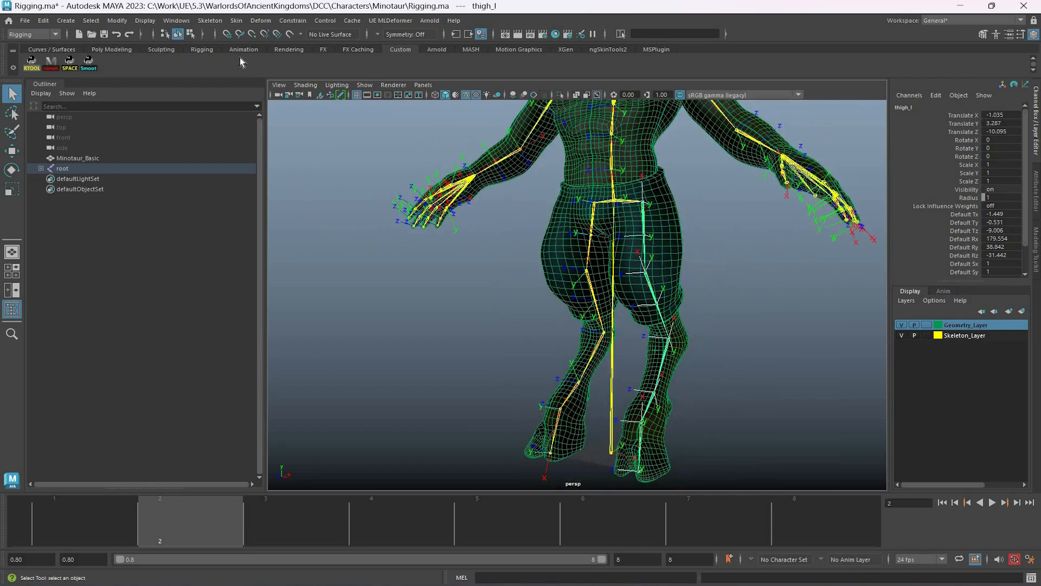
{"action": "left_click", "coordinate": [176, 20]}
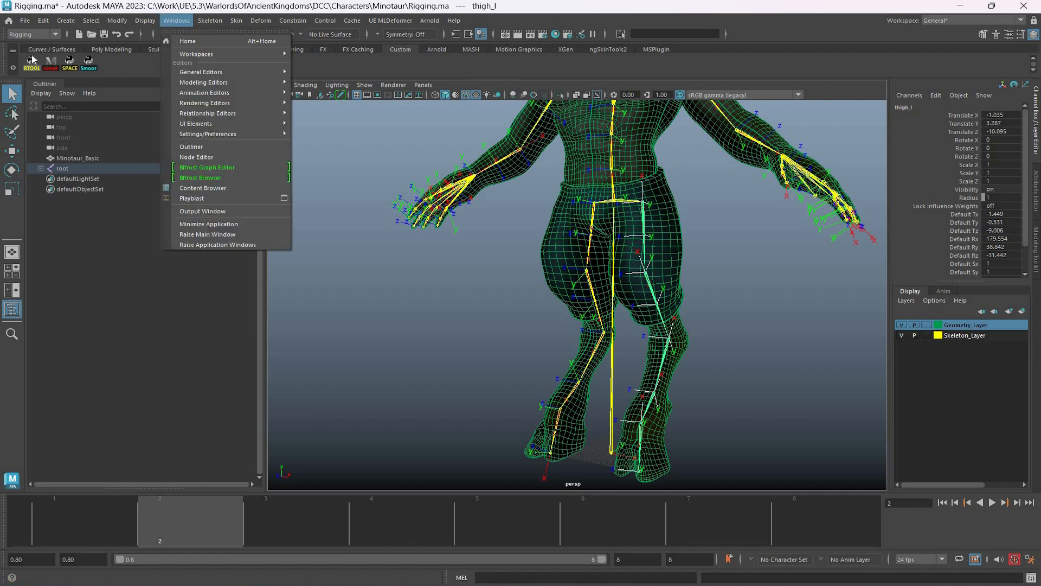
{"action": "left_click", "coordinate": [284, 144]}
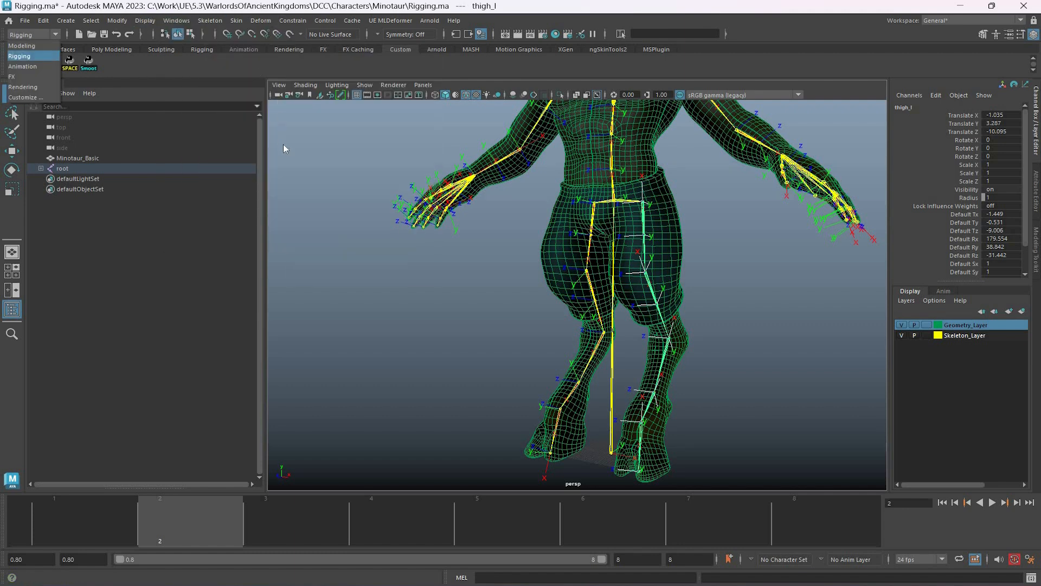
{"action": "key", "text": "Down"}
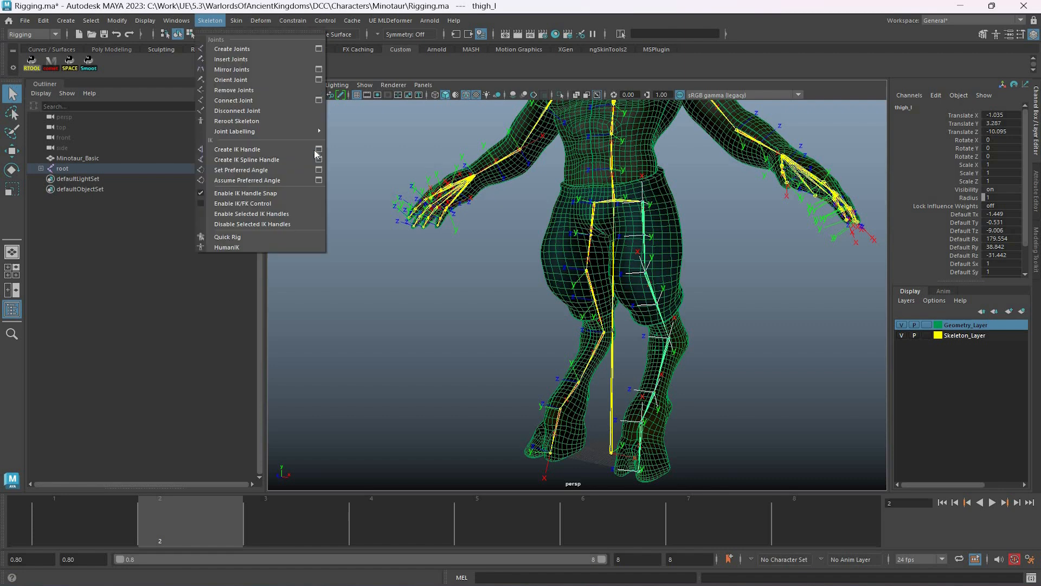
{"action": "left_click", "coordinate": [258, 149]}
{"action": "left_click", "coordinate": [254, 138]}
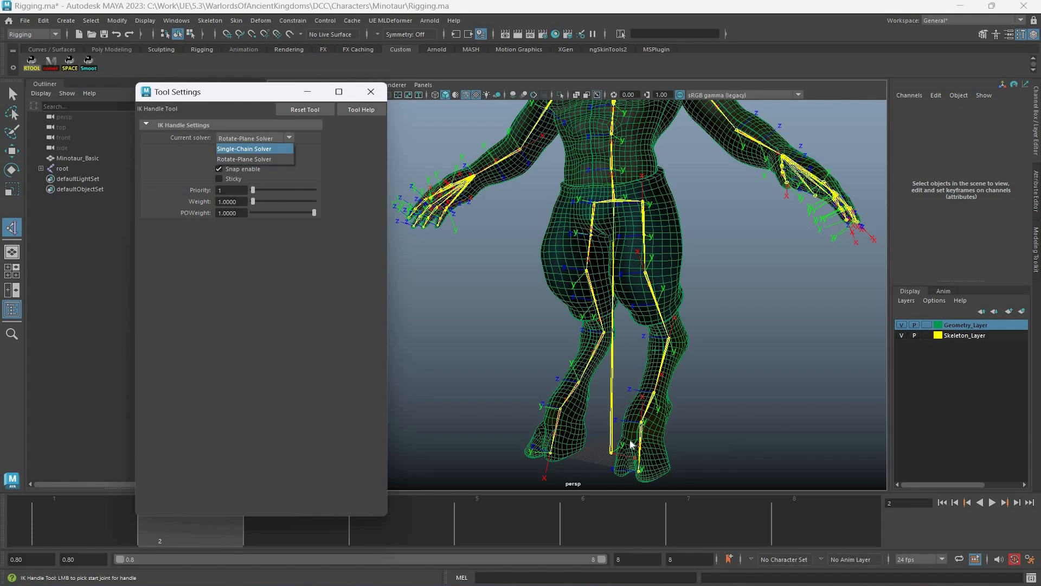
{"action": "key", "text": "Down"}
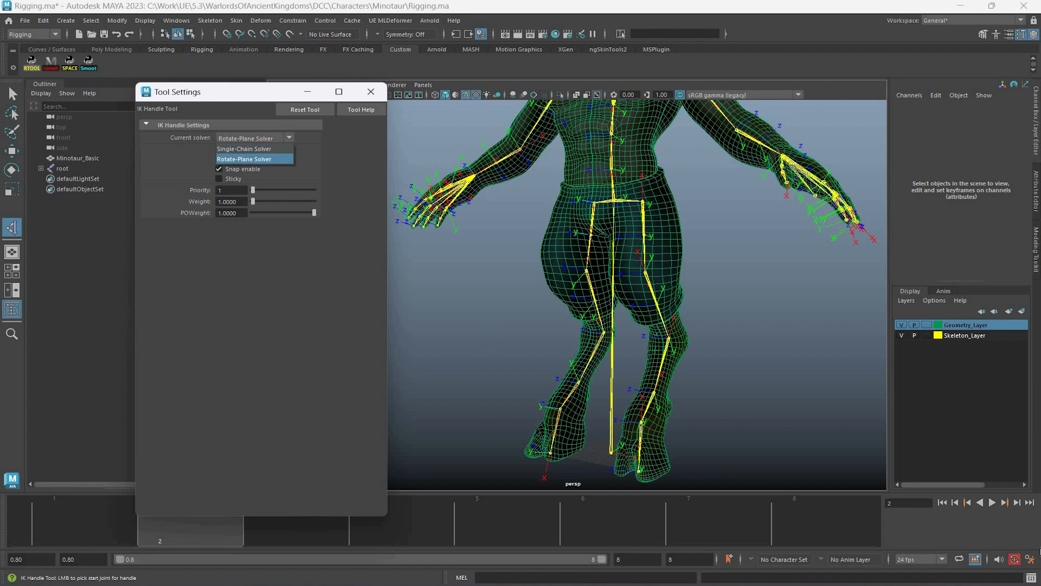
{"action": "left_click", "coordinate": [785, 327]}
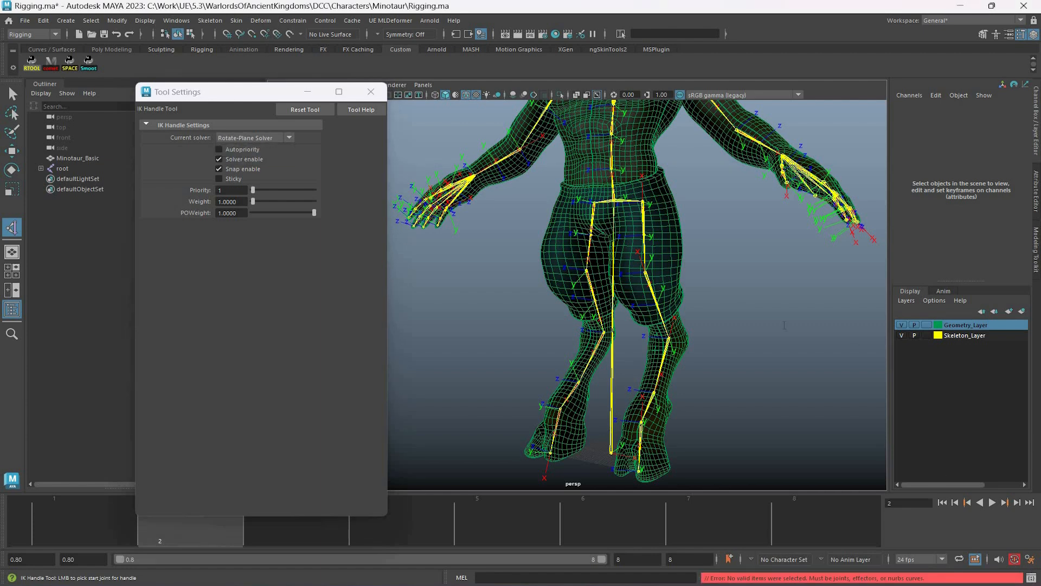
- Open the Script Editor and replace the MEL script's contents with the command IkSpringSolver
{"action": "left_click", "coordinate": [1031, 577]}
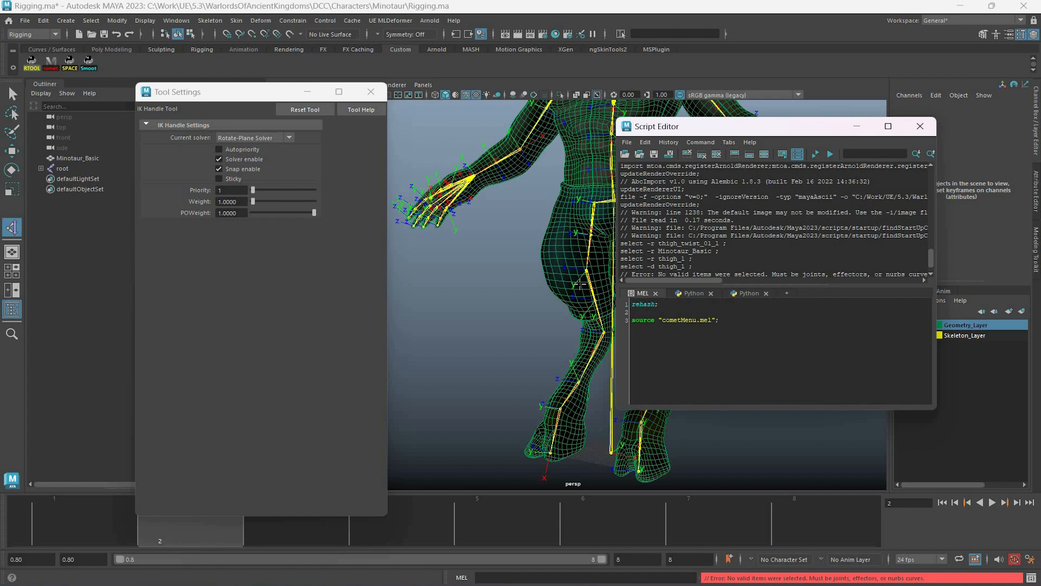
{"action": "key", "text": "ctrl+a"}
{"action": "type", "text": "IkS"}
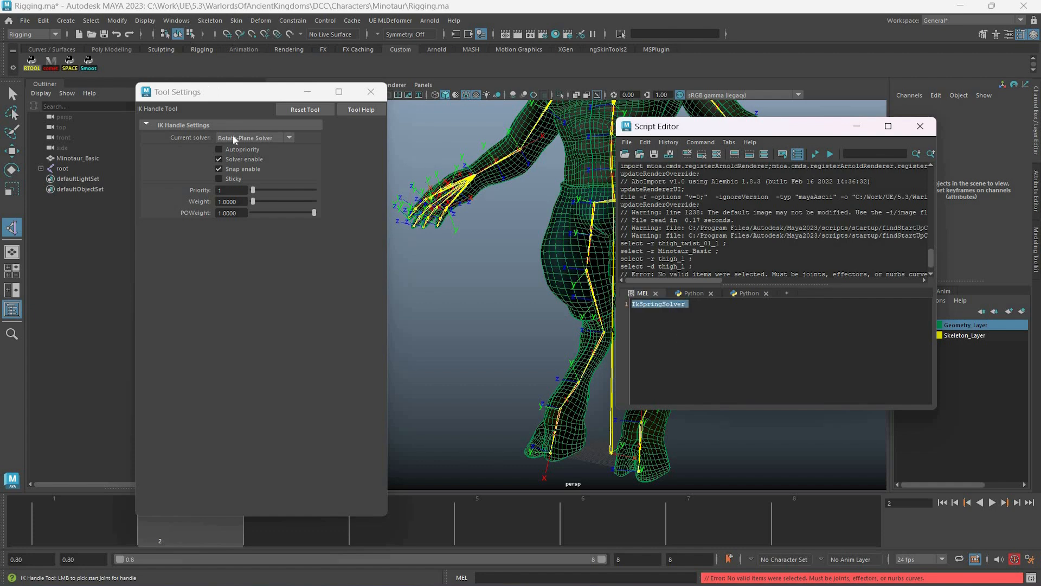
- Search the Plug-in Manager for "Spring" and inspect the plug-in information of ikSpringSolver.mll
{"action": "left_click", "coordinate": [176, 20]}
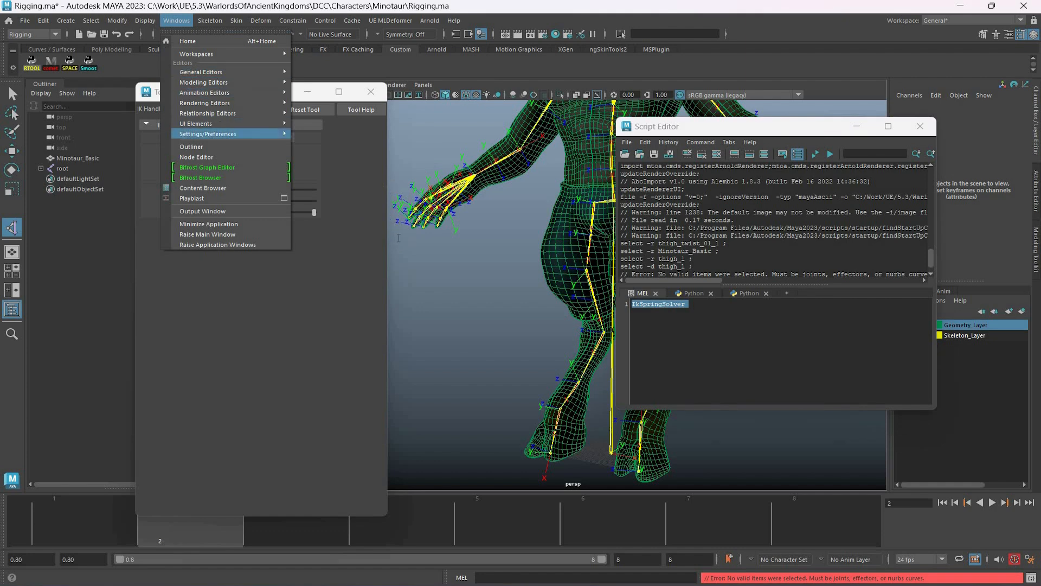
{"action": "mouse_move", "coordinate": [233, 133]}
{"action": "left_click", "coordinate": [347, 208]}
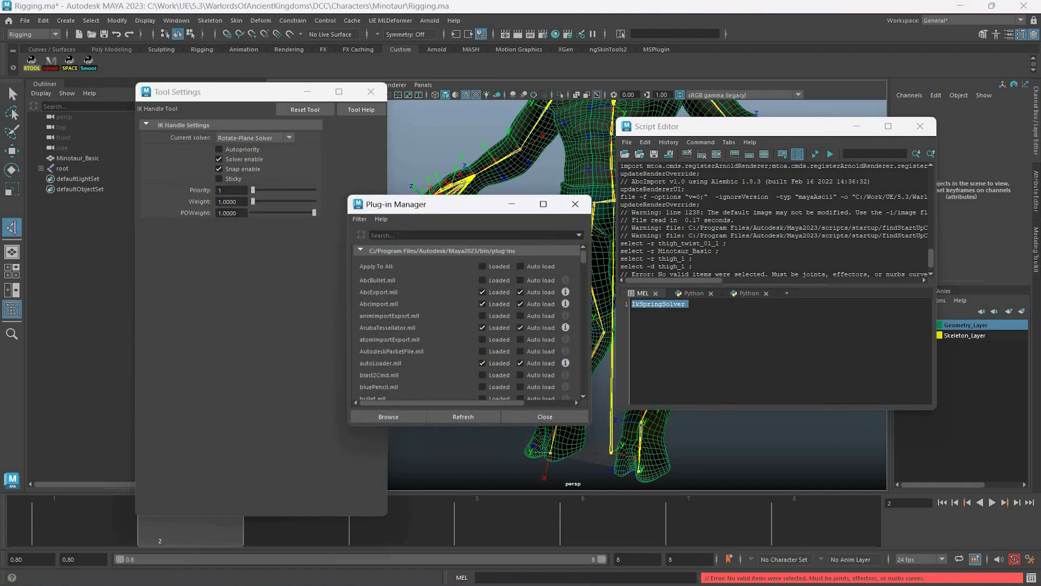
{"action": "type", "text": "Spring"}
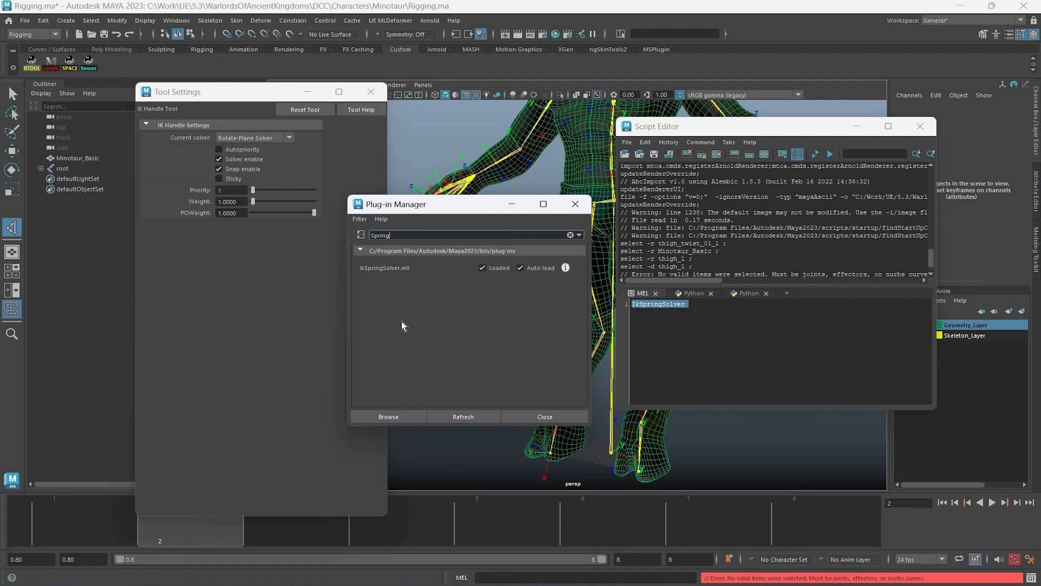
{"action": "left_click", "coordinate": [565, 267]}
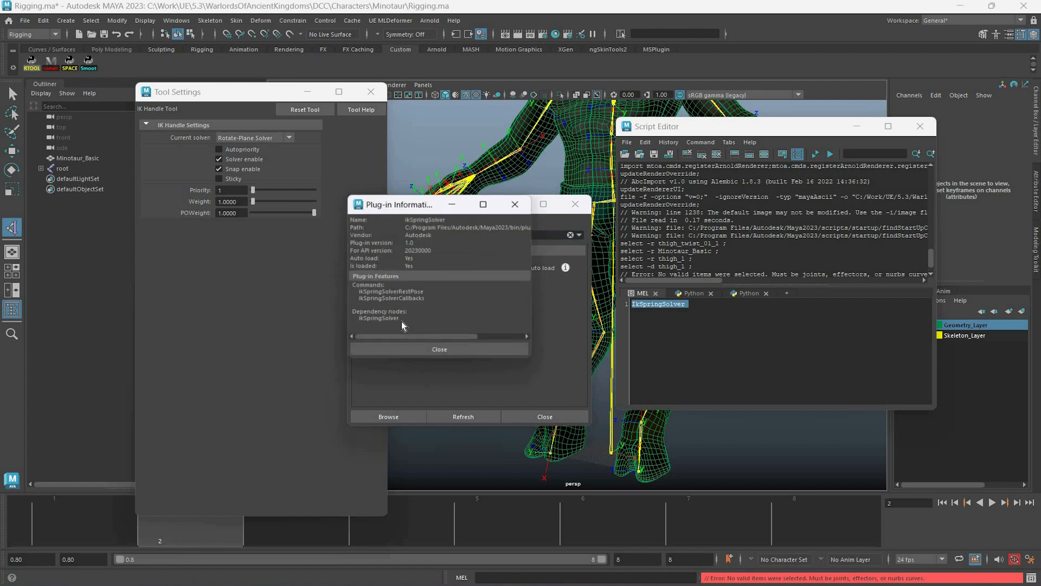
{"action": "left_click", "coordinate": [439, 350]}
- Correct the MEL command to ikSpringSolver; with a lowercase first letter and execute it
{"action": "left_click", "coordinate": [725, 324]}
{"action": "key", "text": "Home"}
{"action": "key", "text": "shift+Right"}
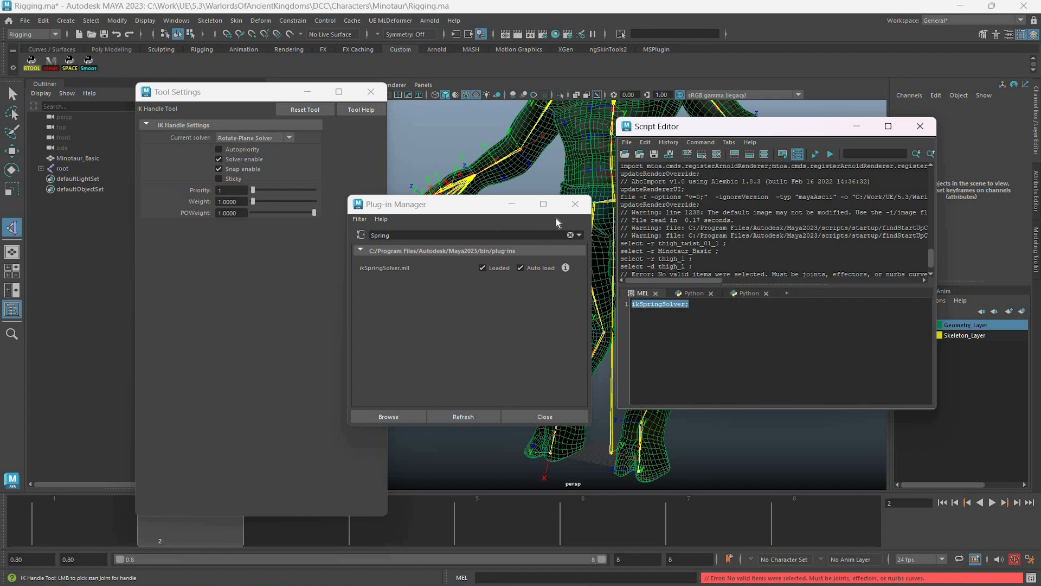
{"action": "key", "text": "ctrl+Return"}
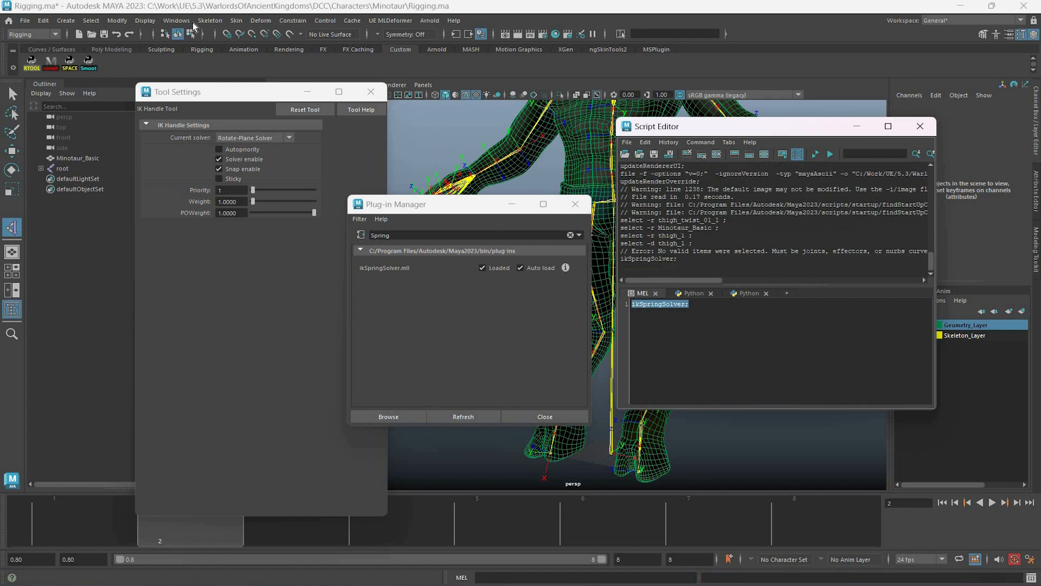
- Close the Plug-in Manager, reopen the Create IK Handle options and set the current solver to Spring Solver
{"action": "left_click", "coordinate": [575, 204]}
{"action": "left_click", "coordinate": [371, 92]}
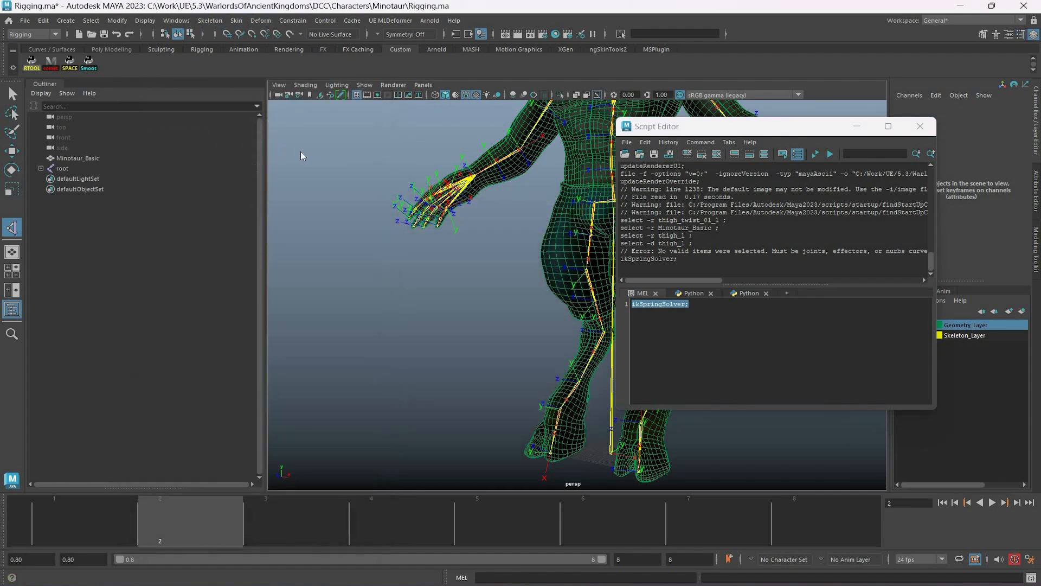
{"action": "left_click", "coordinate": [176, 20]}
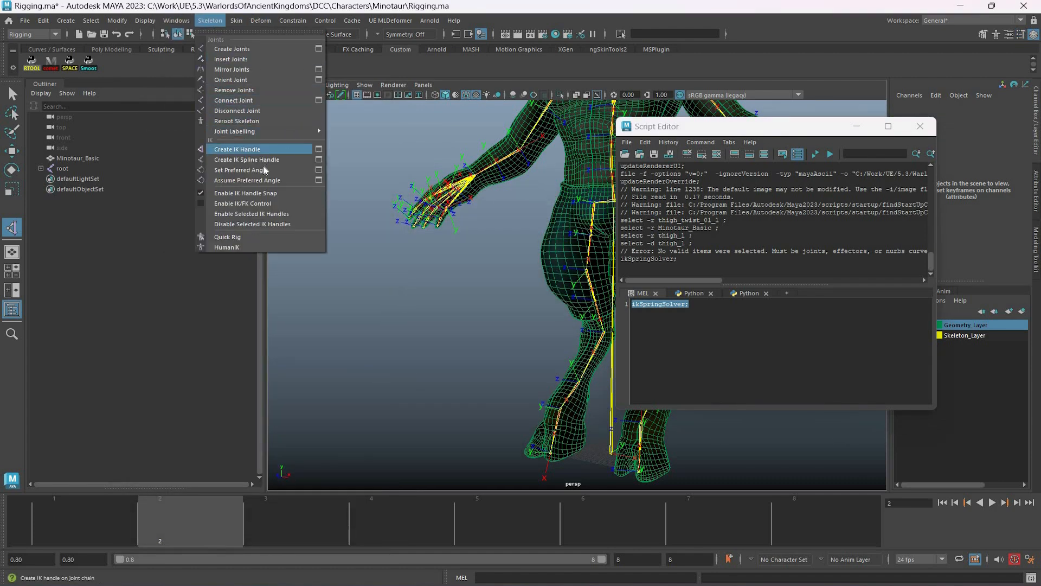
{"action": "left_click", "coordinate": [319, 149]}
{"action": "left_click", "coordinate": [262, 138]}
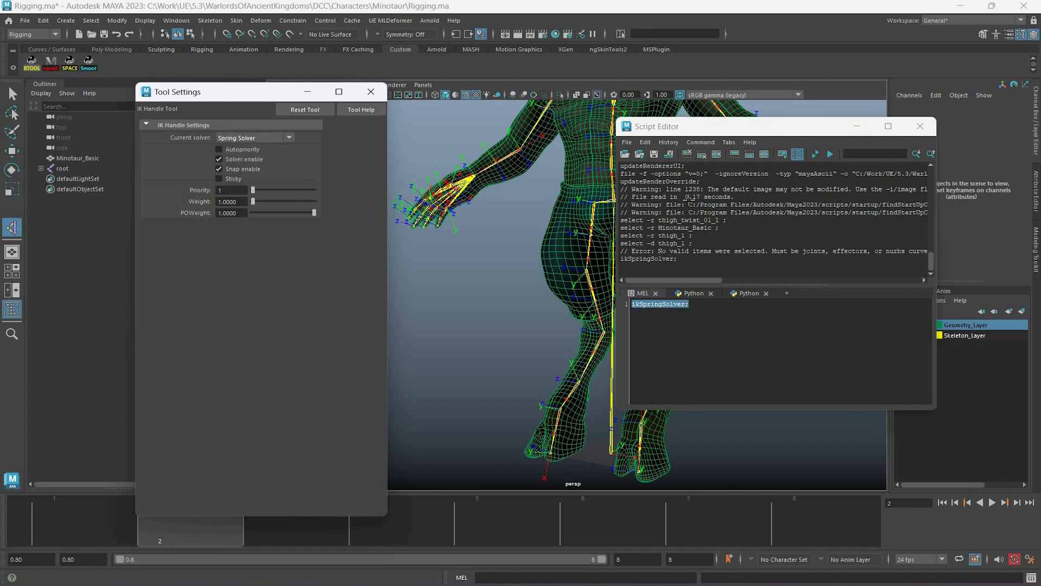
- Create a Spring Solver IK handle on the left leg from the thigh_l joint to the ball_end_l joint
{"action": "left_click", "coordinate": [856, 126]}
{"action": "left_click", "coordinate": [646, 208]}
{"action": "scroll", "coordinate": [679, 179], "scroll_direction": "up", "scroll_amount": 10}
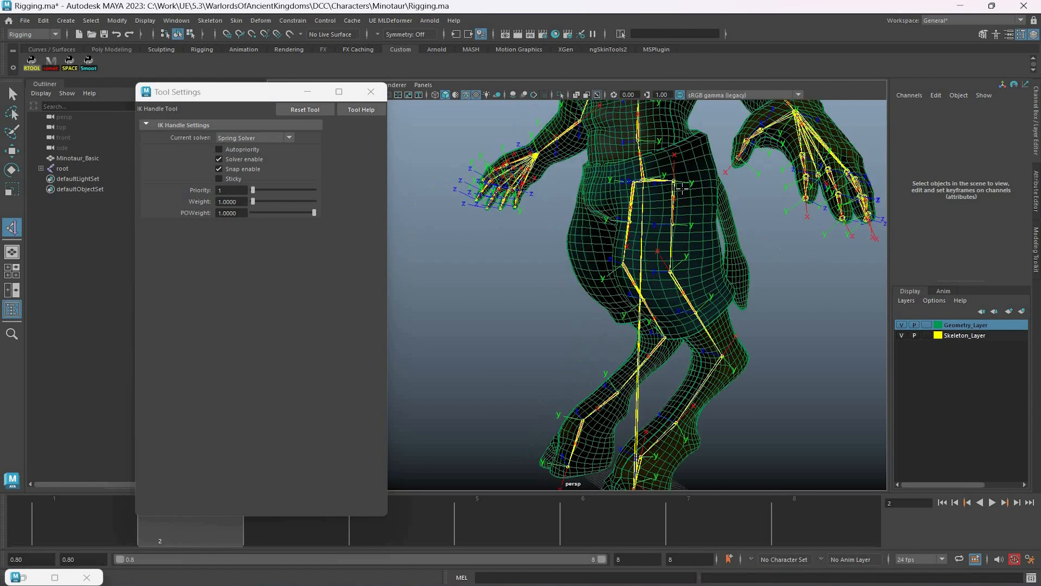
{"action": "scroll", "coordinate": [679, 178], "scroll_direction": "up", "scroll_amount": 5}
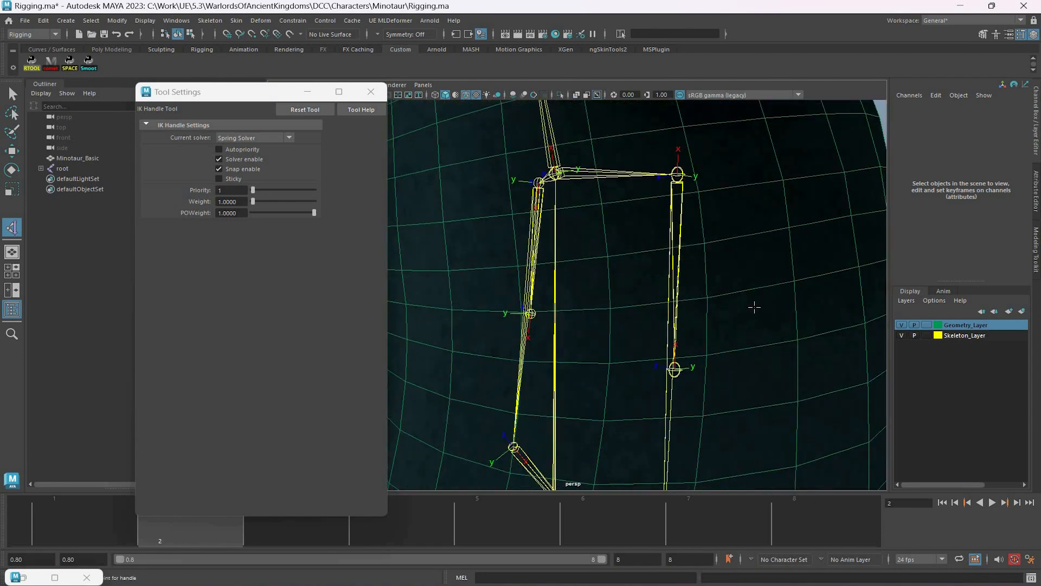
{"action": "left_click", "coordinate": [635, 303]}
{"action": "left_click", "coordinate": [656, 189]}
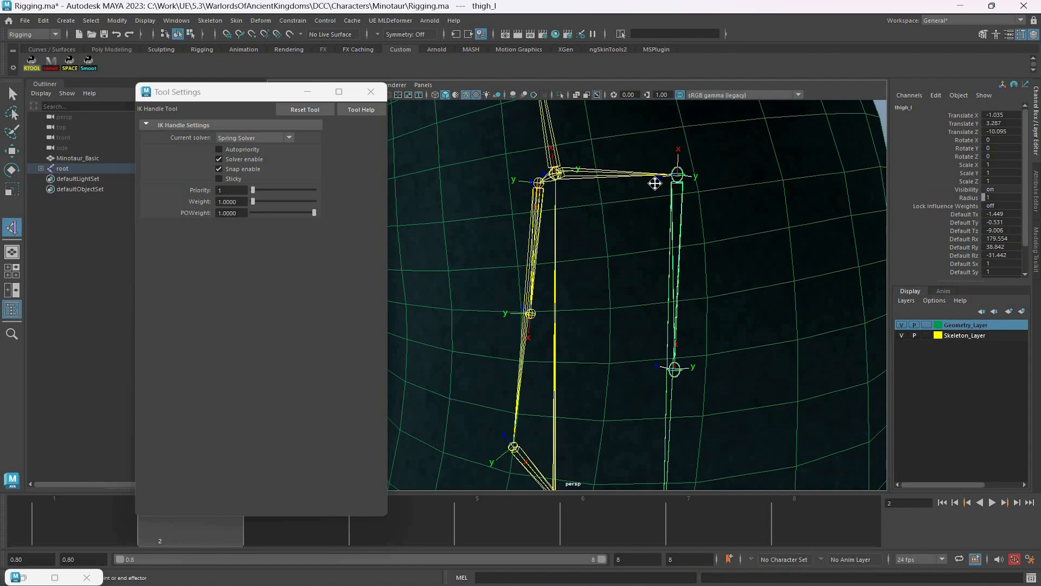
{"action": "scroll", "coordinate": [655, 183], "scroll_direction": "down", "scroll_amount": 6}
{"action": "middle_click_drag", "start_coordinate": [624, 336], "coordinate": [667, 211], "text": "alt"}
{"action": "middle_click_drag", "start_coordinate": [635, 412], "coordinate": [642, 217], "text": "alt"}
{"action": "scroll", "coordinate": [642, 217], "scroll_direction": "up", "scroll_amount": 3}
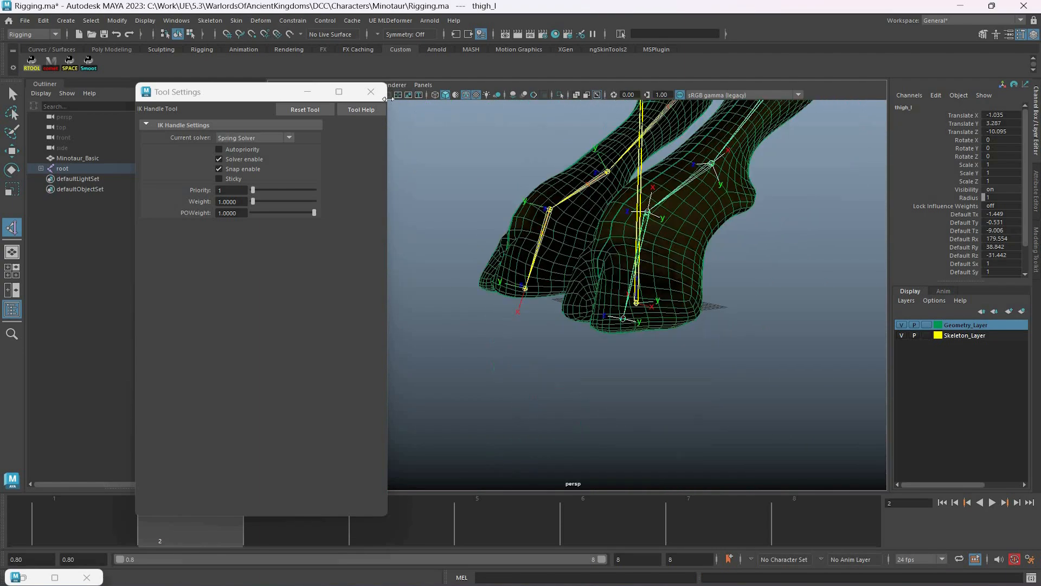
{"action": "scroll", "coordinate": [533, 183], "scroll_direction": "up", "scroll_amount": 2}
{"action": "left_click", "coordinate": [482, 280]}
{"action": "left_click", "coordinate": [371, 92]}
- Test the left leg's bending by moving ikHandle1 forward and backward, and return it to its original place
{"action": "key", "text": "w"}
{"action": "scroll", "coordinate": [625, 320], "scroll_direction": "down", "scroll_amount": 6}
{"action": "left_click_drag", "start_coordinate": [559, 244], "coordinate": [425, 296], "text": "alt"}
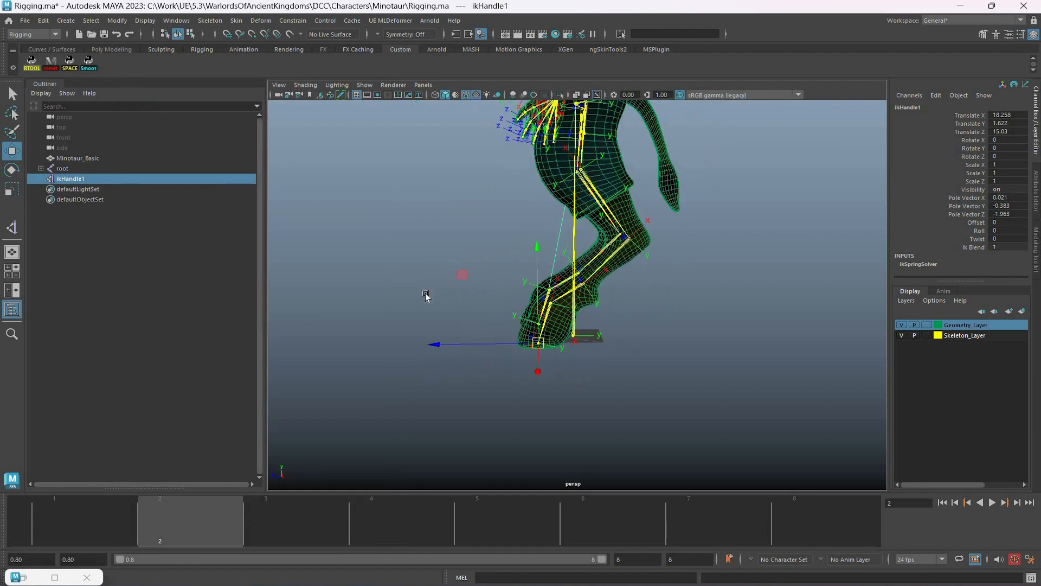
{"action": "middle_click_drag", "start_coordinate": [455, 272], "coordinate": [404, 304]}
{"action": "middle_click_drag", "start_coordinate": [680, 283], "coordinate": [726, 309]}
{"action": "left_click_drag", "start_coordinate": [726, 310], "coordinate": [567, 290]}
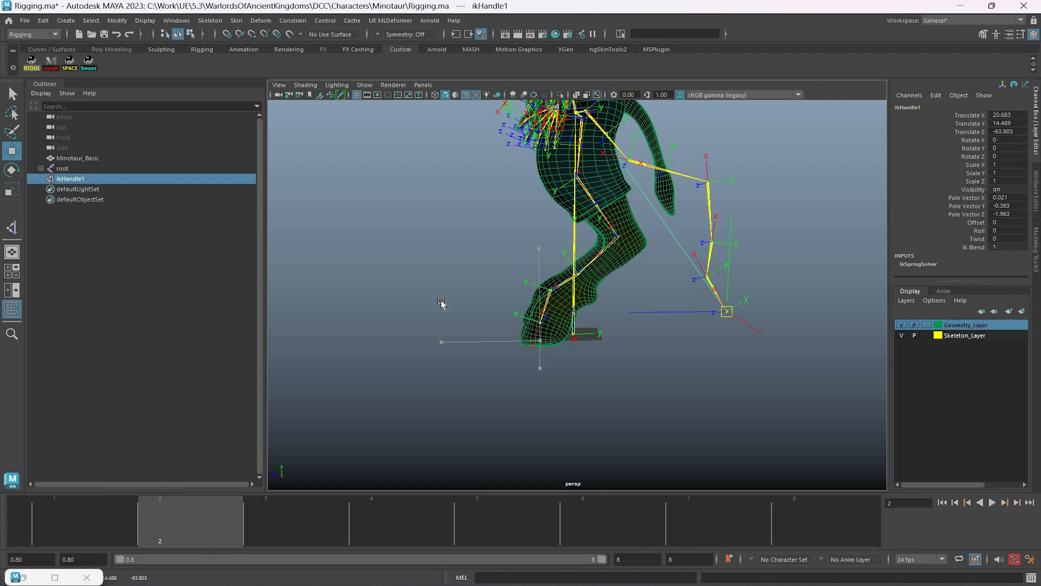
{"action": "left_click_drag", "start_coordinate": [435, 305], "coordinate": [524, 296]}
{"action": "left_click_drag", "start_coordinate": [388, 325], "coordinate": [693, 394], "text": "alt"}
{"action": "left_click_drag", "start_coordinate": [415, 402], "coordinate": [675, 344]}
- Reselect ikHandle1, try moving it in front of and behind the left hoof, and undo the move
{"action": "key", "text": "q"}
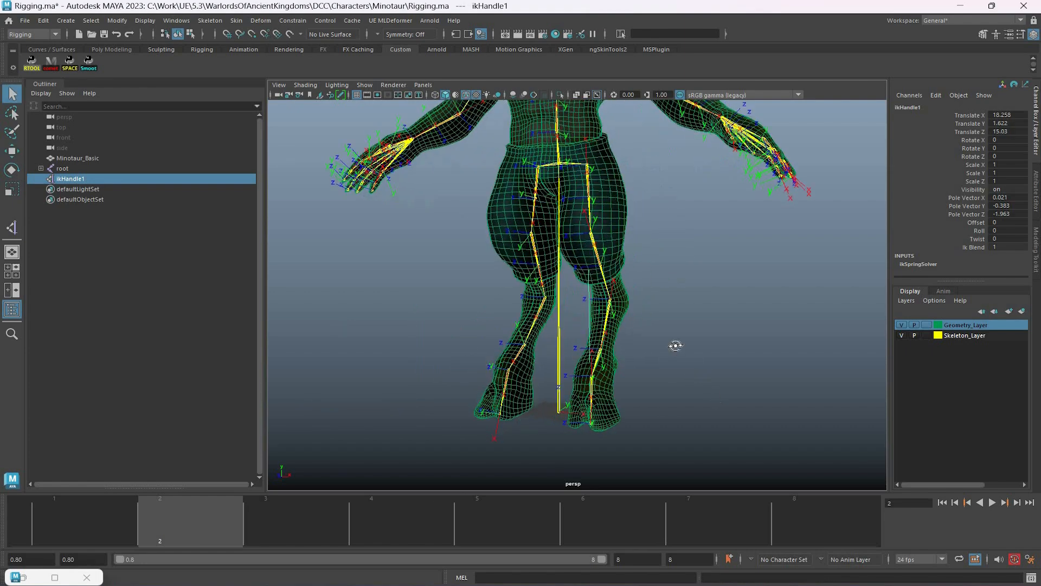
{"action": "right_click_drag", "start_coordinate": [675, 345], "coordinate": [742, 347], "text": "alt"}
{"action": "left_click_drag", "start_coordinate": [742, 346], "coordinate": [497, 300], "text": "alt"}
{"action": "key", "text": "ctrl+z"}
{"action": "key", "text": "ctrl+z"}
{"action": "left_click_drag", "start_coordinate": [637, 305], "coordinate": [527, 307], "text": "alt"}
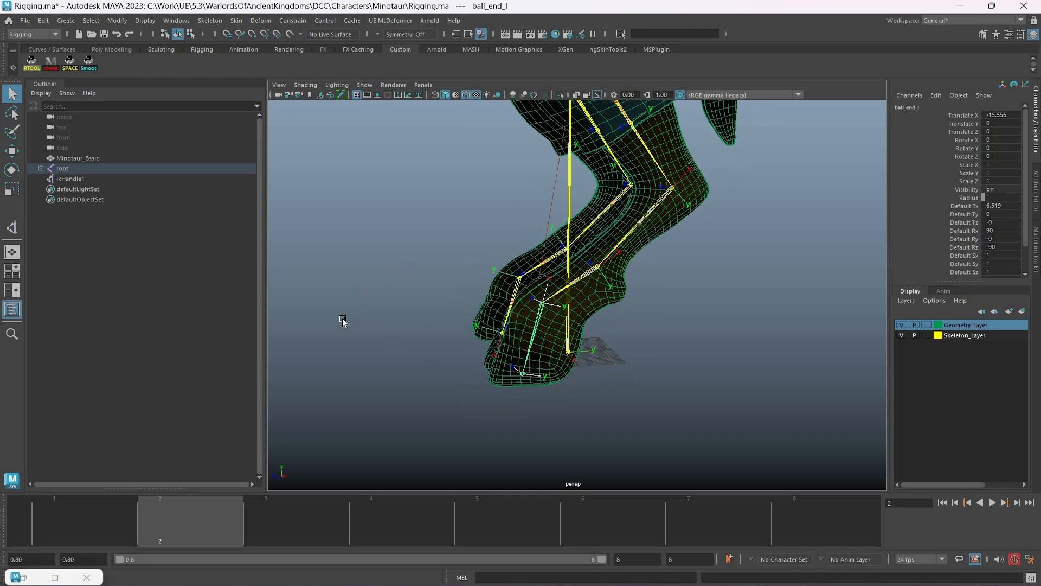
{"action": "left_click", "coordinate": [71, 179]}
{"action": "key", "text": "w"}
{"action": "left_click_drag", "start_coordinate": [522, 373], "coordinate": [314, 367]}
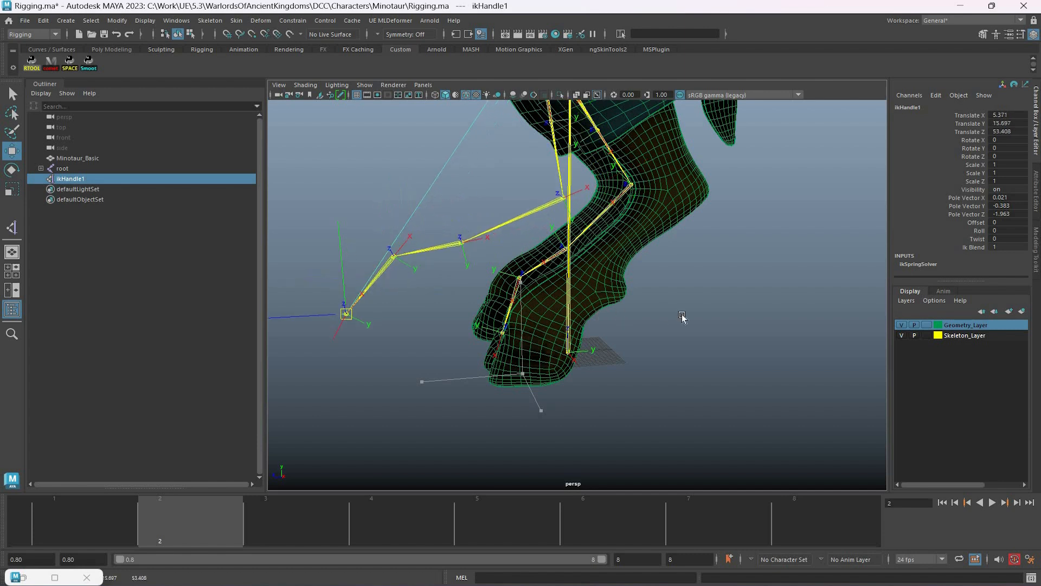
{"action": "mouse_move", "coordinate": [786, 333]}
{"action": "left_mouse_down"}
{"action": "mouse_move", "coordinate": [790, 341]}
{"action": "mouse_move", "coordinate": [759, 342]}
{"action": "mouse_move", "coordinate": [790, 344]}
{"action": "mouse_move", "coordinate": [787, 328]}
{"action": "left_mouse_up"}
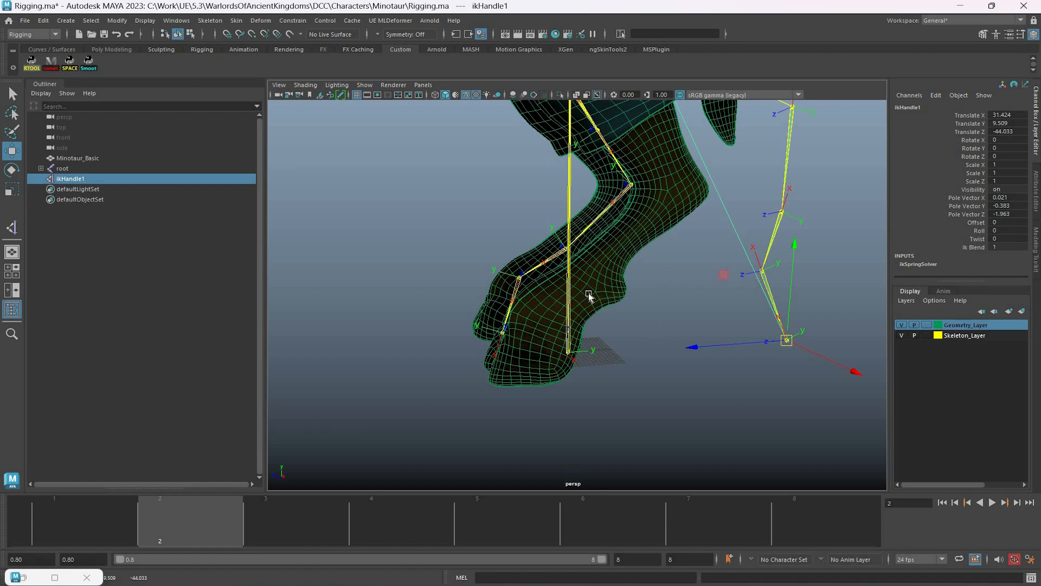
{"action": "key", "text": "ctrl+z"}
{"action": "left_click_drag", "start_coordinate": [664, 340], "coordinate": [666, 344], "text": "alt"}
{"action": "right_click_drag", "start_coordinate": [666, 343], "coordinate": [643, 333], "text": "alt"}
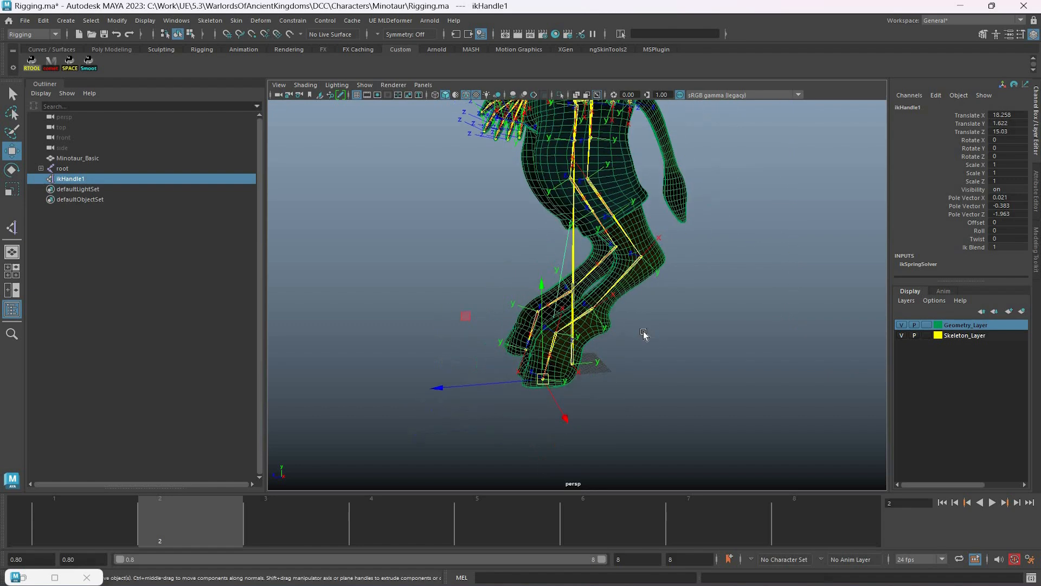
- Delete ikHandle1 from the left leg
{"action": "left_click_drag", "start_coordinate": [643, 332], "coordinate": [624, 309], "text": "alt"}
{"action": "middle_click_drag", "start_coordinate": [625, 311], "coordinate": [631, 322], "text": "alt"}
{"action": "right_click_drag", "start_coordinate": [631, 322], "coordinate": [658, 328], "text": "alt"}
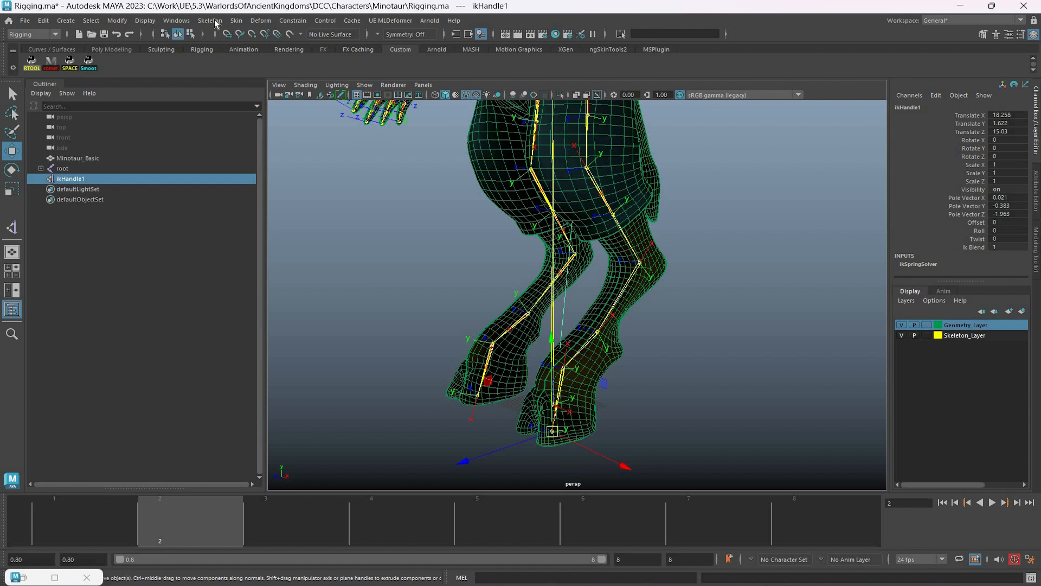
{"action": "key", "text": "Delete"}
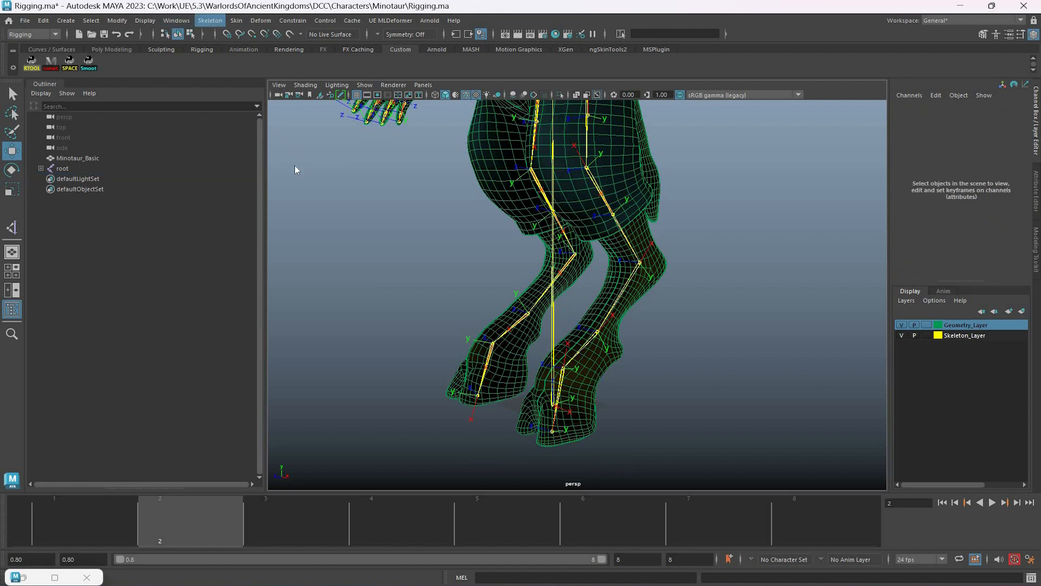
- Create a Spring Solver IK handle on the left leg from the thigh joint to the ball joint above the hoof tip
{"action": "left_click", "coordinate": [210, 21]}
{"action": "left_click", "coordinate": [318, 149]}
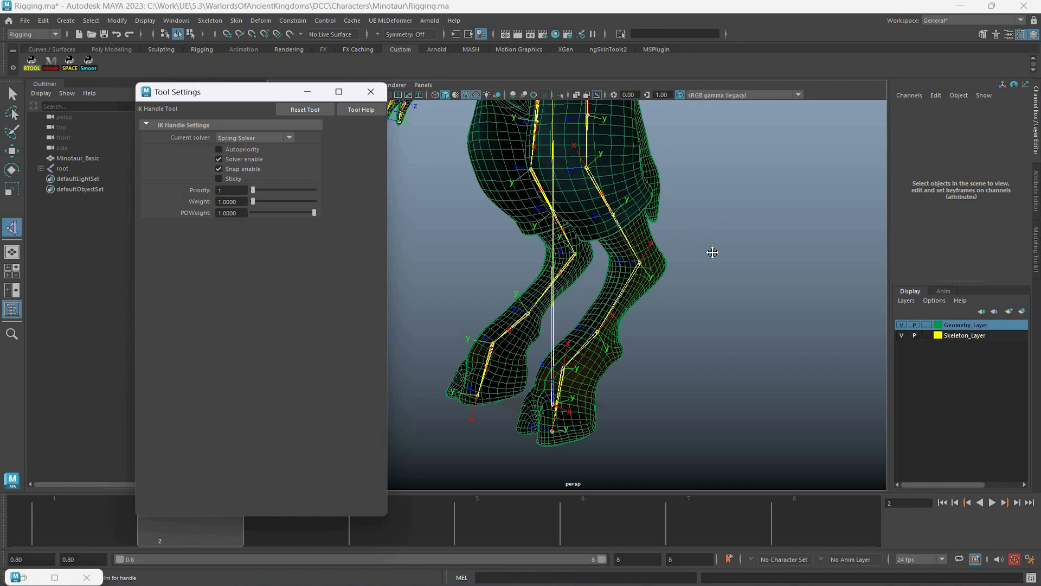
{"action": "middle_click_drag", "start_coordinate": [672, 201], "coordinate": [691, 300], "text": "alt"}
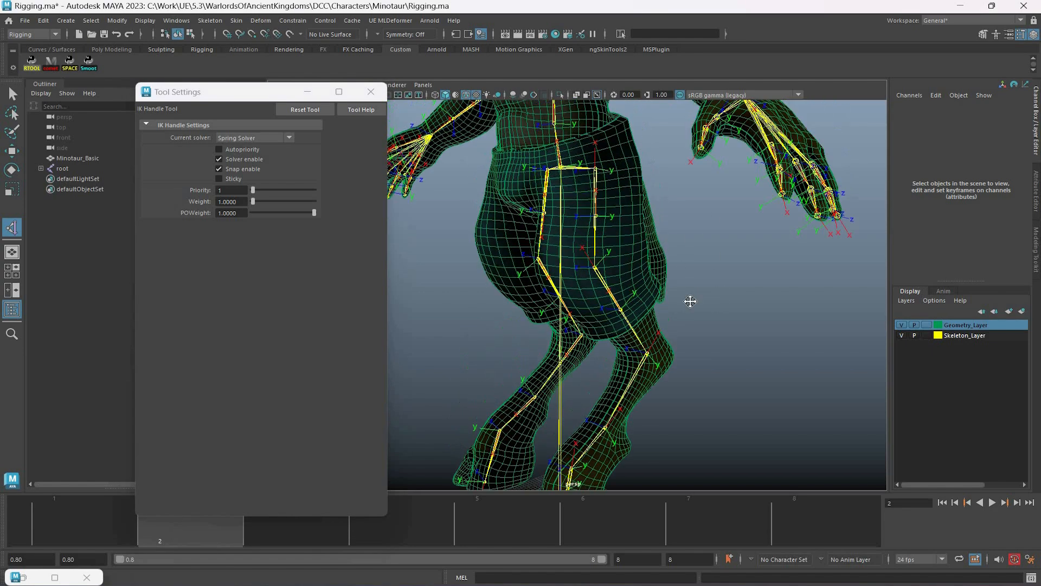
{"action": "scroll", "coordinate": [683, 184], "scroll_direction": "up", "scroll_amount": 4}
{"action": "left_click", "coordinate": [633, 337]}
{"action": "middle_click_drag", "start_coordinate": [622, 344], "coordinate": [574, 308], "text": "alt"}
{"action": "left_click", "coordinate": [632, 338]}
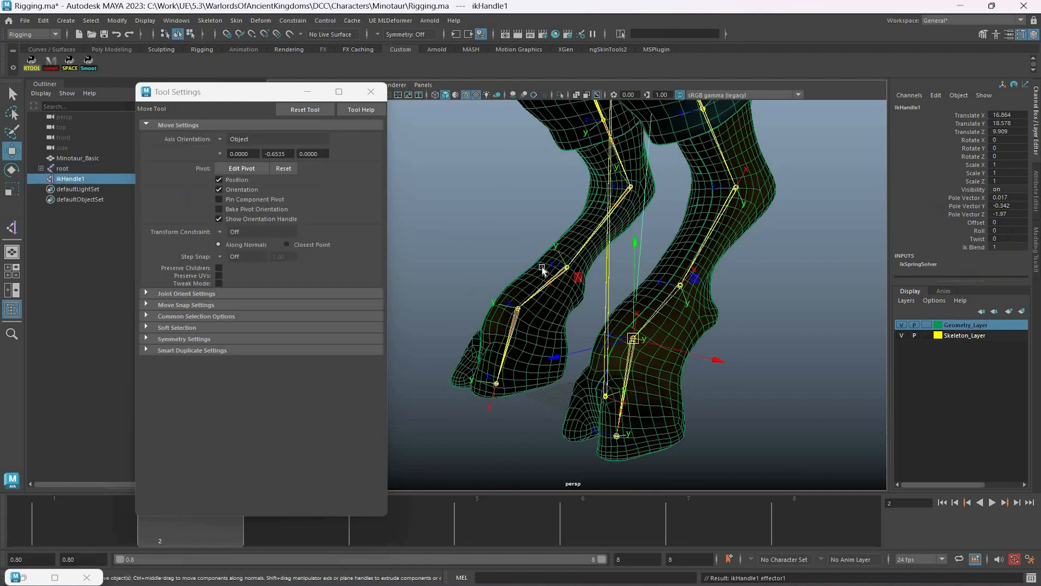
- Test the left leg's bending by moving the new ikHandle1, and undo the move
{"action": "scroll", "coordinate": [465, 310], "scroll_direction": "down", "scroll_amount": 5}
{"action": "left_click_drag", "start_coordinate": [465, 309], "coordinate": [556, 282], "text": "alt"}
{"action": "middle_click_drag", "start_coordinate": [688, 287], "coordinate": [591, 303]}
{"action": "key", "text": "ctrl+z"}
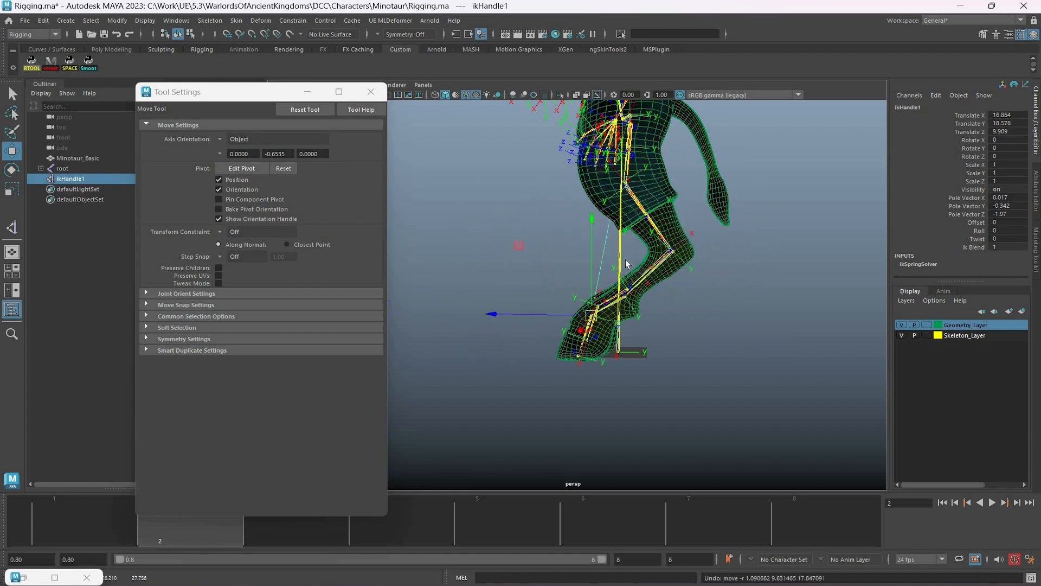
- Hide Geometry_Layer so only the leg joints show, and open the custom rigging tools window
{"action": "left_click", "coordinate": [371, 91]}
{"action": "key", "text": "q"}
{"action": "right_click_drag", "start_coordinate": [760, 316], "coordinate": [893, 333], "text": "alt"}
{"action": "left_click_drag", "start_coordinate": [830, 304], "coordinate": [897, 325], "text": "alt"}
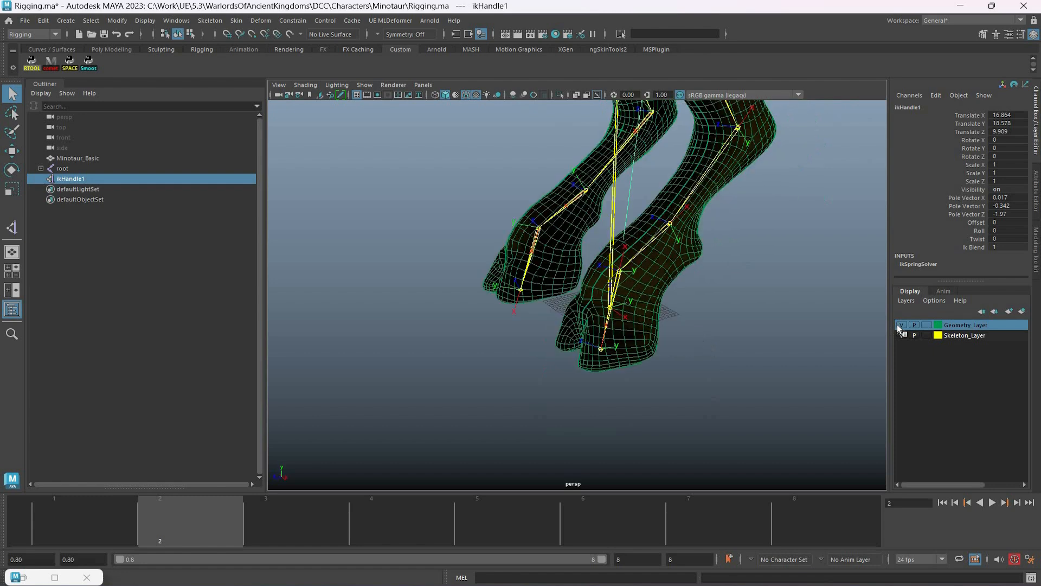
{"action": "right_click_drag", "start_coordinate": [677, 276], "coordinate": [735, 281], "text": "alt"}
{"action": "left_click_drag", "start_coordinate": [632, 271], "coordinate": [635, 256], "text": "alt"}
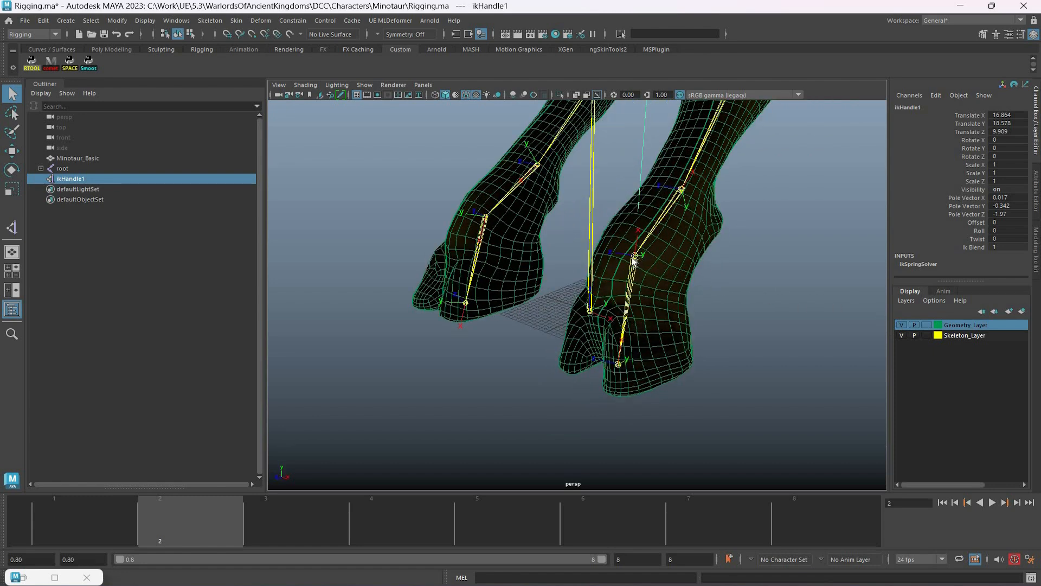
{"action": "left_click", "coordinate": [602, 279]}
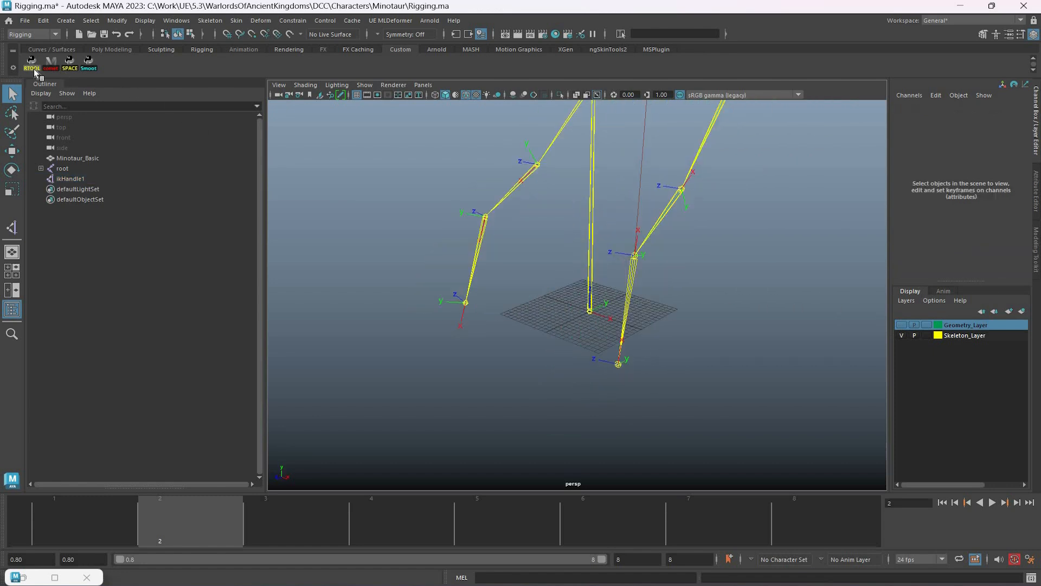
{"action": "left_click", "coordinate": [27, 65]}
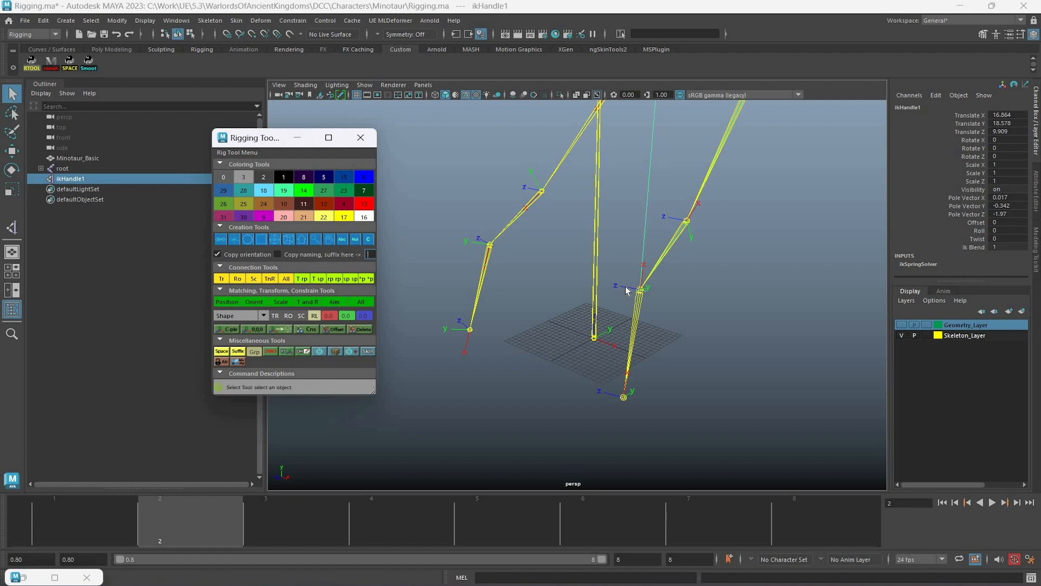
- Create a NURBS wire cube control at ikHandle1 with the orientation copied
{"action": "left_click", "coordinate": [612, 282]}
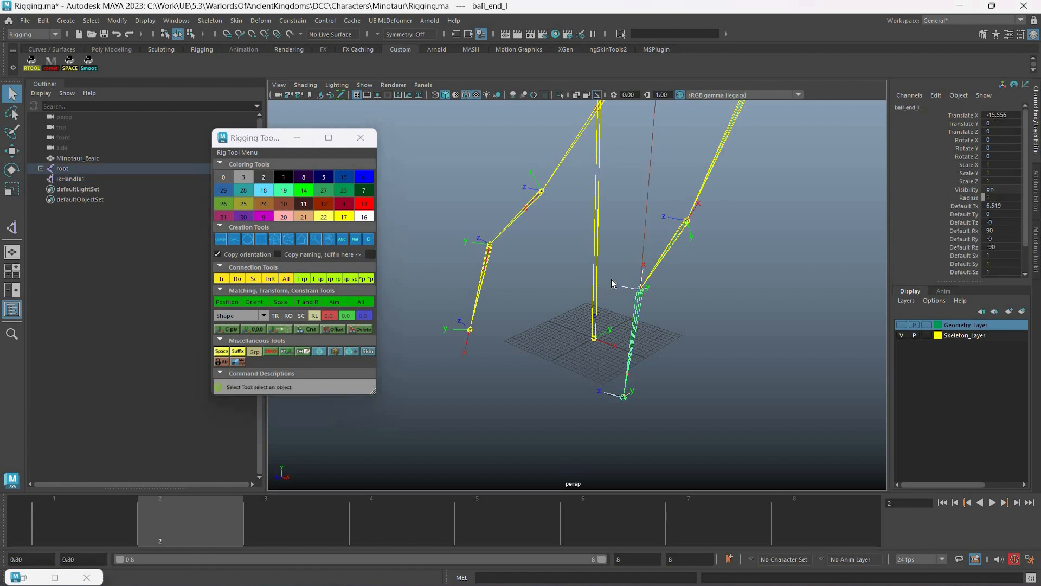
{"action": "left_click", "coordinate": [681, 287]}
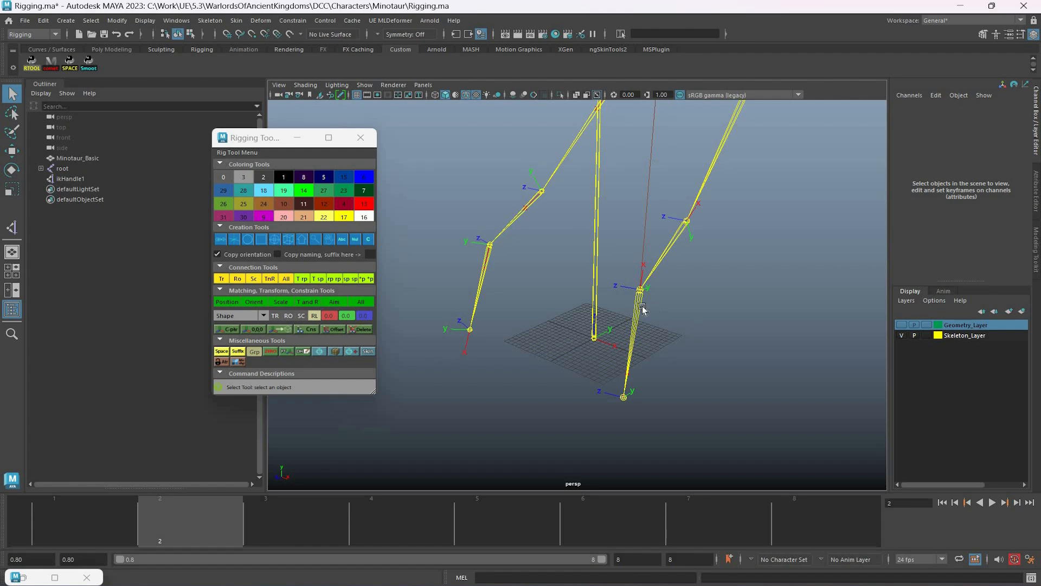
{"action": "left_click_drag", "start_coordinate": [642, 304], "coordinate": [554, 240], "text": "alt"}
{"action": "scroll", "coordinate": [543, 244], "scroll_direction": "up", "scroll_amount": 3}
{"action": "key", "text": "w"}
{"action": "key", "text": "ctrl+z"}
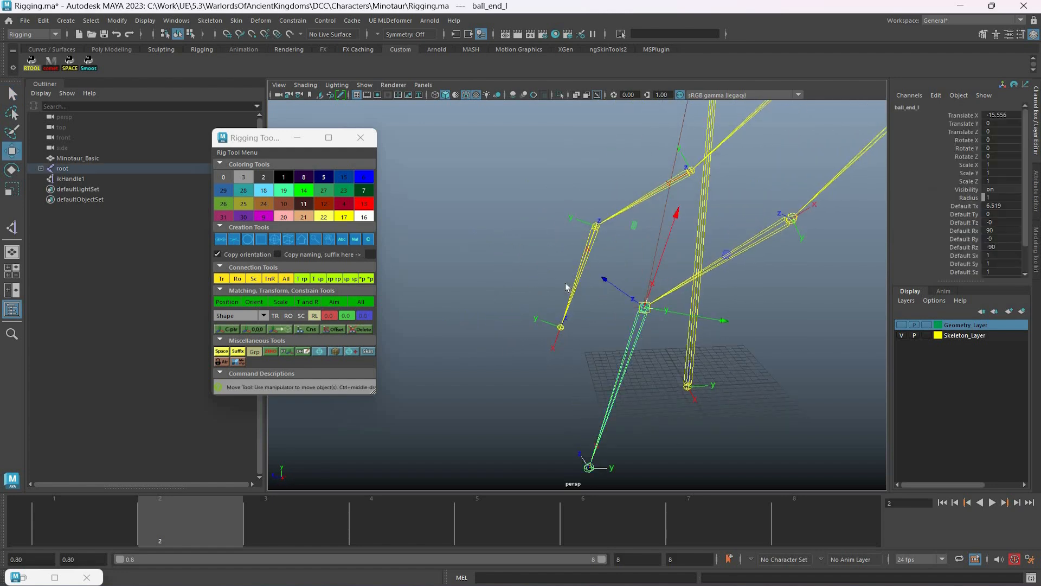
{"action": "key", "text": "f"}
{"action": "key", "text": "q"}
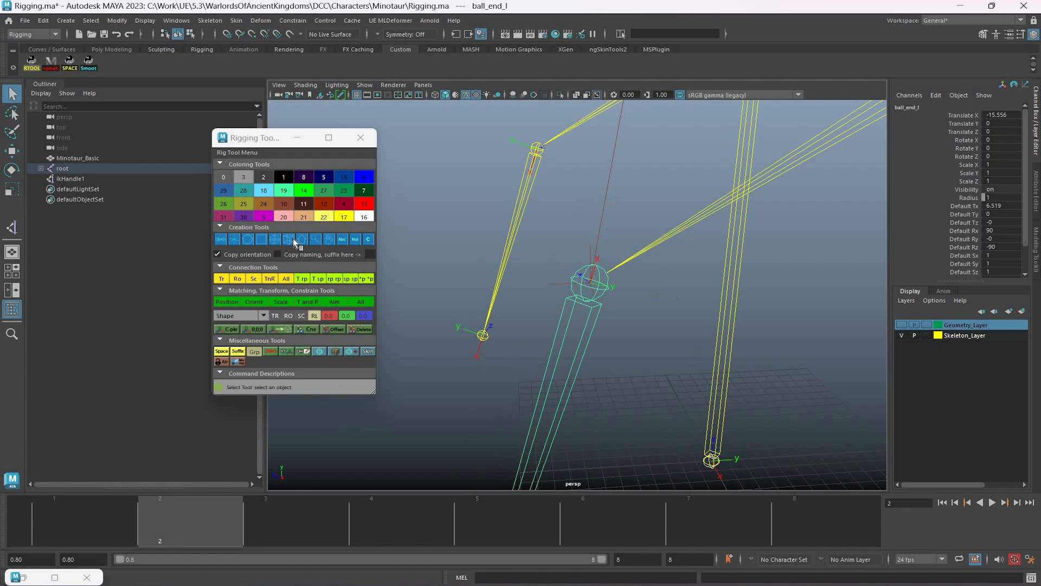
{"action": "left_click", "coordinate": [72, 179]}
{"action": "left_click", "coordinate": [289, 240]}
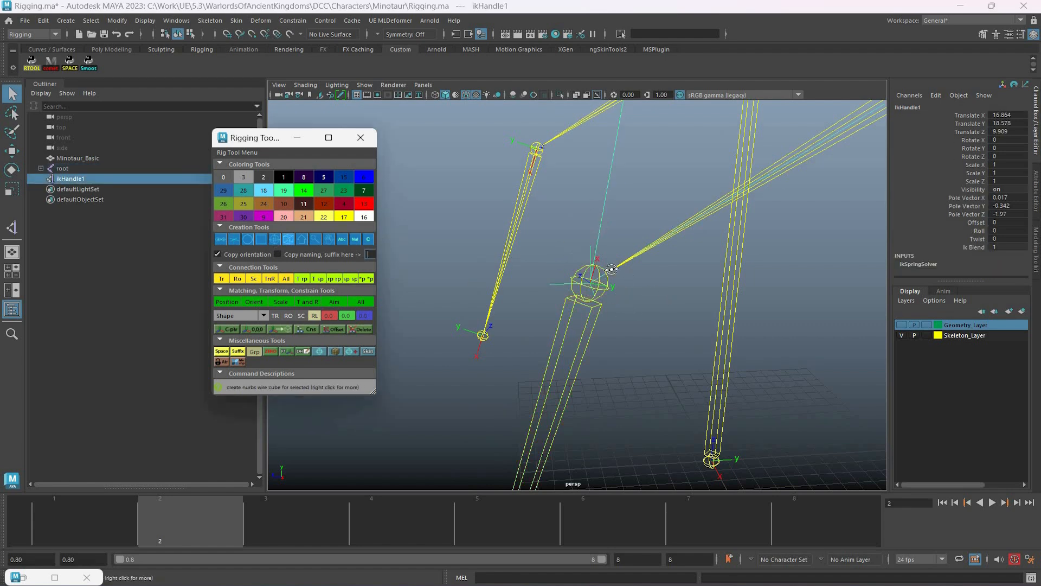
- Enlarge the cube control's points around the left ankle and lower its bottom points toward the hoof's sole
{"action": "scroll", "coordinate": [590, 255], "scroll_direction": "down", "scroll_amount": 3}
{"action": "left_click_drag", "start_coordinate": [590, 255], "coordinate": [701, 314], "text": "alt"}
{"action": "key", "text": "F8"}
{"action": "key", "text": "r"}
{"action": "left_click_drag", "start_coordinate": [635, 279], "coordinate": [887, 327]}
{"action": "left_click_drag", "start_coordinate": [714, 296], "coordinate": [714, 298]}
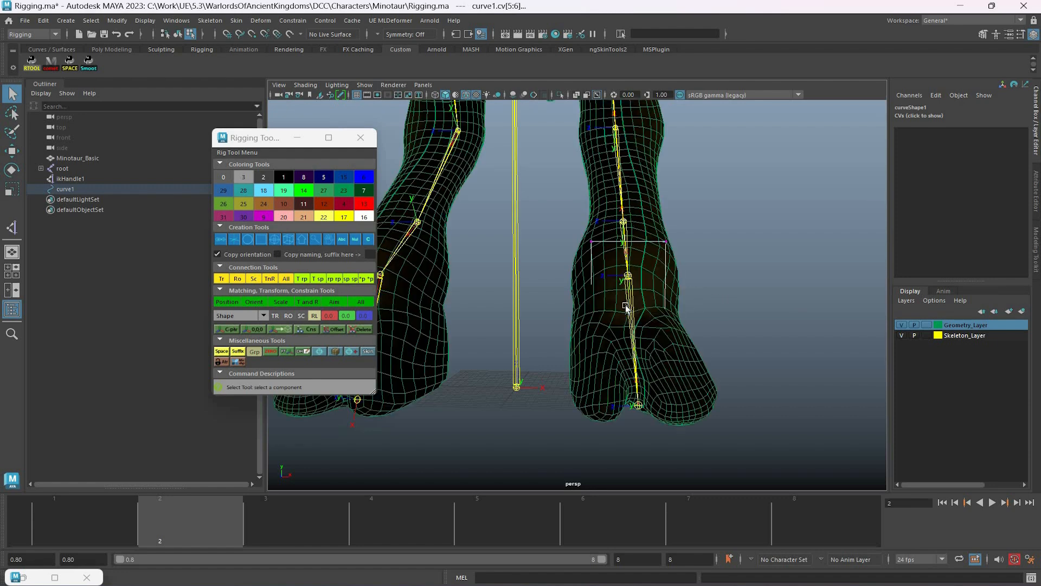
{"action": "key", "text": "w"}
{"action": "middle_click_drag", "start_coordinate": [717, 389], "coordinate": [786, 397]}
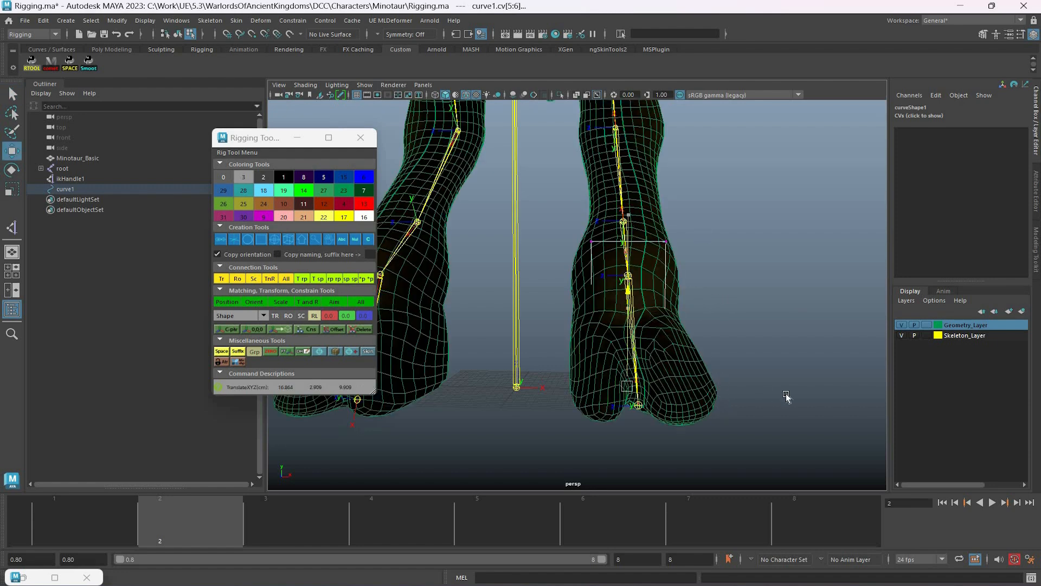
- Scale and reposition the cube's bottom points from the side so the base covers the hoof's length
{"action": "left_click_drag", "start_coordinate": [838, 409], "coordinate": [548, 353], "text": "alt"}
{"action": "key", "text": "r"}
{"action": "middle_click_drag", "start_coordinate": [548, 352], "coordinate": [437, 416]}
{"action": "key", "text": "w"}
{"action": "left_click_drag", "start_coordinate": [379, 453], "coordinate": [488, 403], "text": "alt"}
{"action": "key", "text": "r"}
{"action": "middle_click_drag", "start_coordinate": [441, 411], "coordinate": [542, 352]}
{"action": "key", "text": "w"}
{"action": "middle_click_drag", "start_coordinate": [608, 242], "coordinate": [619, 276], "text": "shift"}
- Select another group of the cube's points and scale them to refine its fit around the left hoof
{"action": "left_click_drag", "start_coordinate": [619, 275], "coordinate": [802, 266], "text": "alt"}
{"action": "key", "text": "q"}
{"action": "left_click_drag", "start_coordinate": [716, 207], "coordinate": [658, 287]}
{"action": "key", "text": "r"}
{"action": "middle_click_drag", "start_coordinate": [686, 361], "coordinate": [705, 353]}
{"action": "left_click_drag", "start_coordinate": [705, 353], "coordinate": [593, 242], "text": "alt"}
{"action": "key", "text": "w"}
- Return curve1 to object mode and set its override color to red, index 13
{"action": "key", "text": "q"}
{"action": "mouse_move", "coordinate": [716, 252]}
{"action": "left_mouse_down", "text": "alt"}
{"action": "mouse_move", "coordinate": [685, 278]}
{"action": "mouse_move", "coordinate": [703, 258]}
{"action": "left_mouse_up", "text": "alt"}
{"action": "right_click", "coordinate": [703, 257]}
{"action": "right_click_drag", "start_coordinate": [704, 257], "coordinate": [758, 243]}
{"action": "left_click_drag", "start_coordinate": [717, 253], "coordinate": [683, 269]}
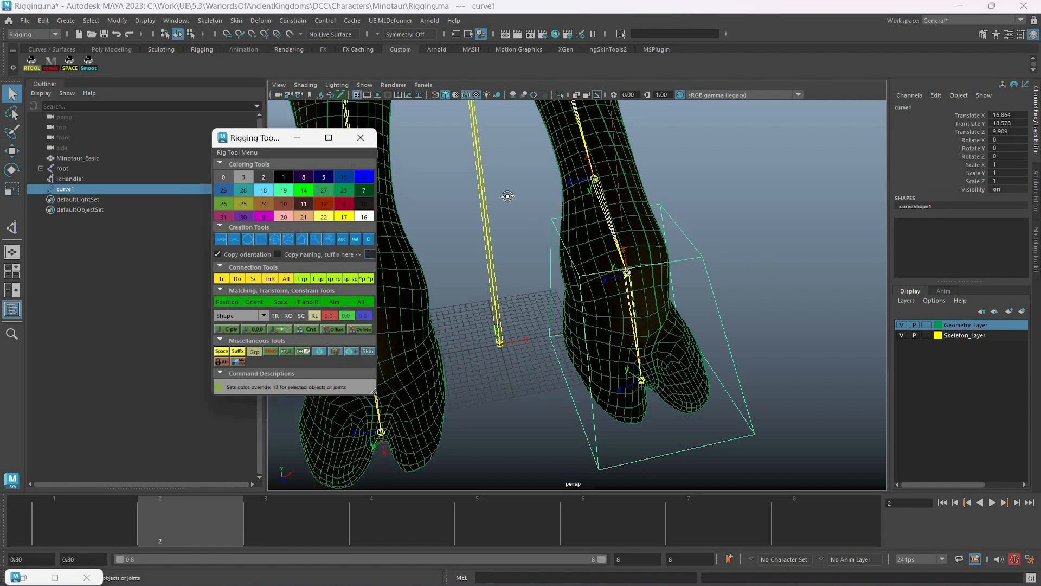
{"action": "left_click", "coordinate": [527, 198]}
- Point-constrain ikHandle1 to the red cube control curve1
{"action": "left_click_drag", "start_coordinate": [635, 298], "coordinate": [759, 219], "text": "alt"}
{"action": "left_click", "coordinate": [694, 239]}
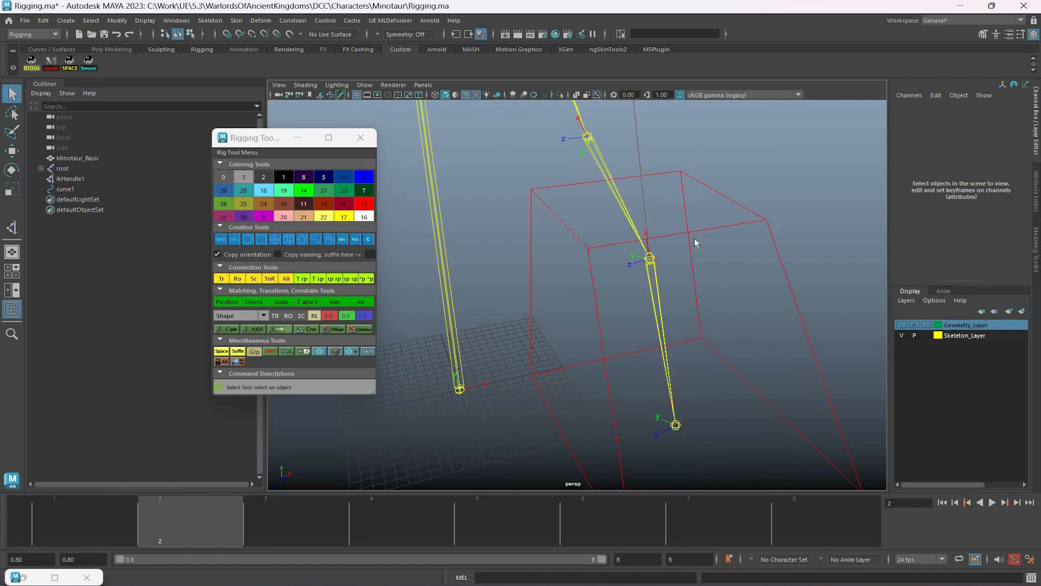
{"action": "left_click", "coordinate": [694, 239], "text": "shift"}
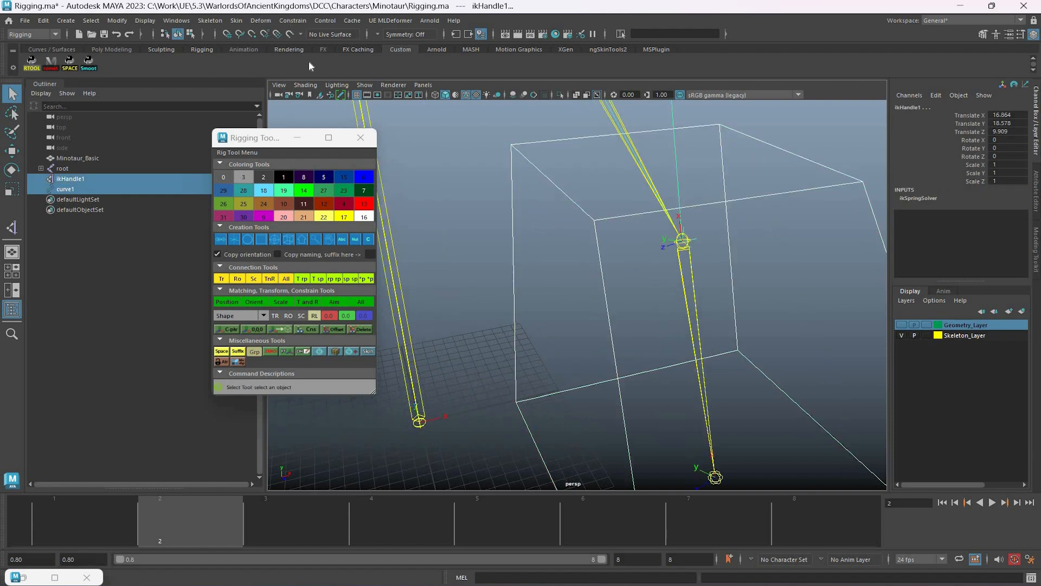
{"action": "left_click", "coordinate": [291, 21]}
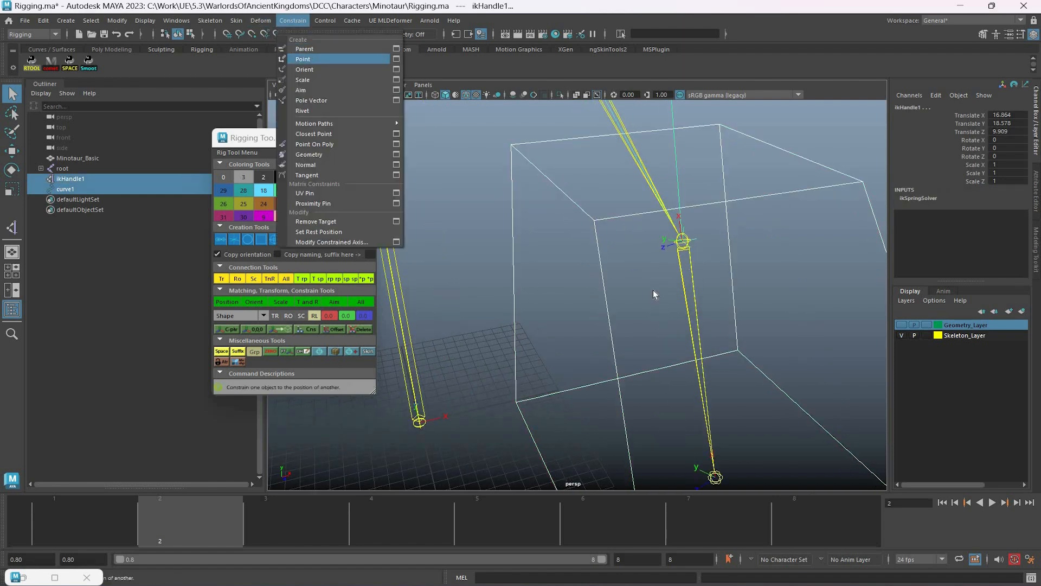
{"action": "left_click", "coordinate": [303, 59]}
- Orient-constrain the ball_end_l joint to curve1 on all axes with Maintain offset enabled
{"action": "scroll", "coordinate": [656, 289], "scroll_direction": "down", "scroll_amount": 5}
{"action": "left_click", "coordinate": [573, 208]}
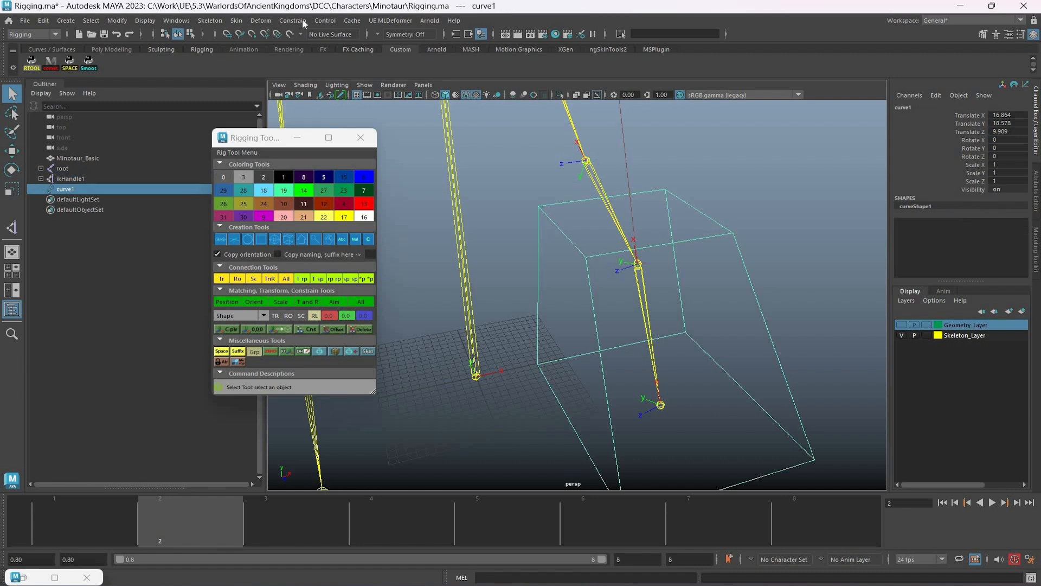
{"action": "left_click", "coordinate": [649, 297], "text": "shift"}
{"action": "left_click", "coordinate": [292, 20]}
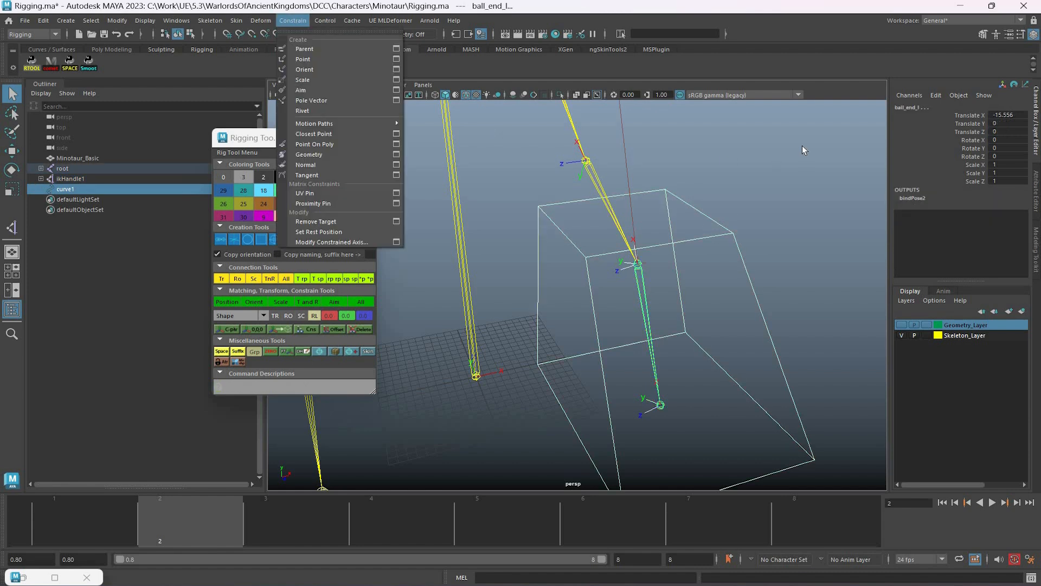
{"action": "left_click", "coordinate": [396, 70]}
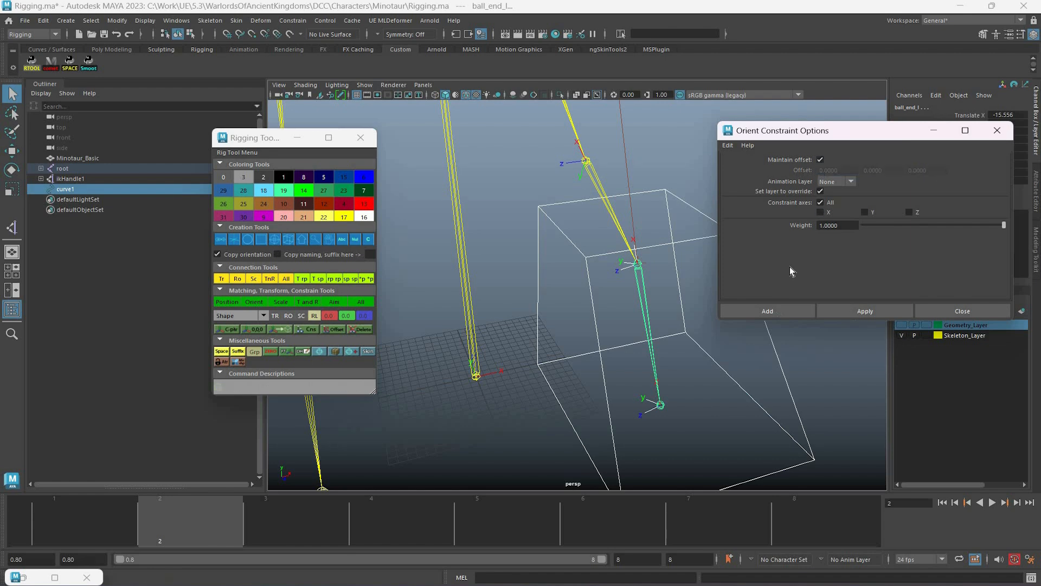
{"action": "left_click", "coordinate": [767, 311]}
{"action": "left_click_drag", "start_coordinate": [671, 258], "coordinate": [695, 250]}
- Show Geometry_Layer again and rename curve1 as Left_Foot_Ctrl
{"action": "left_click", "coordinate": [902, 324]}
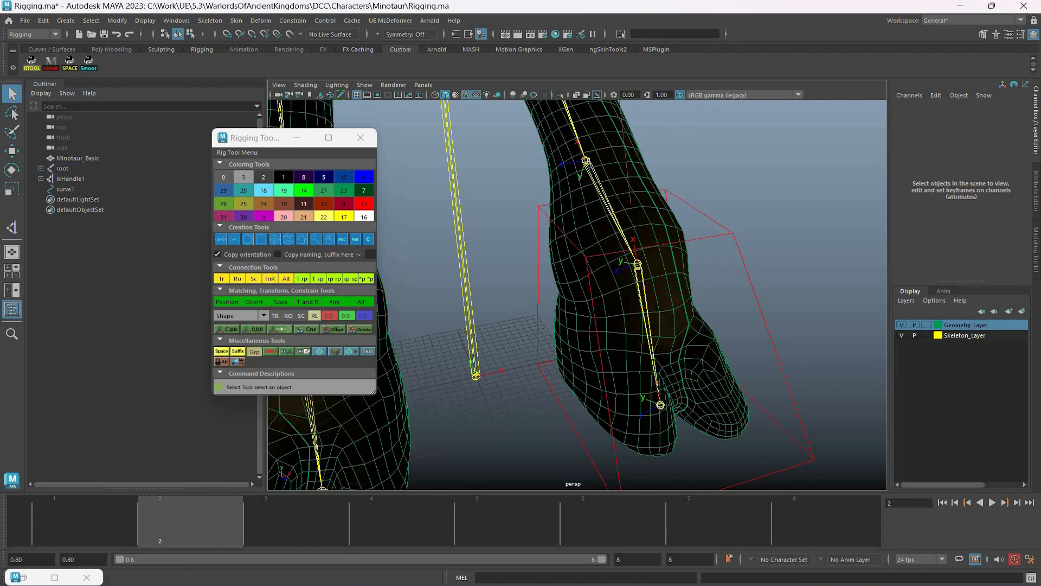
{"action": "left_click", "coordinate": [920, 107]}
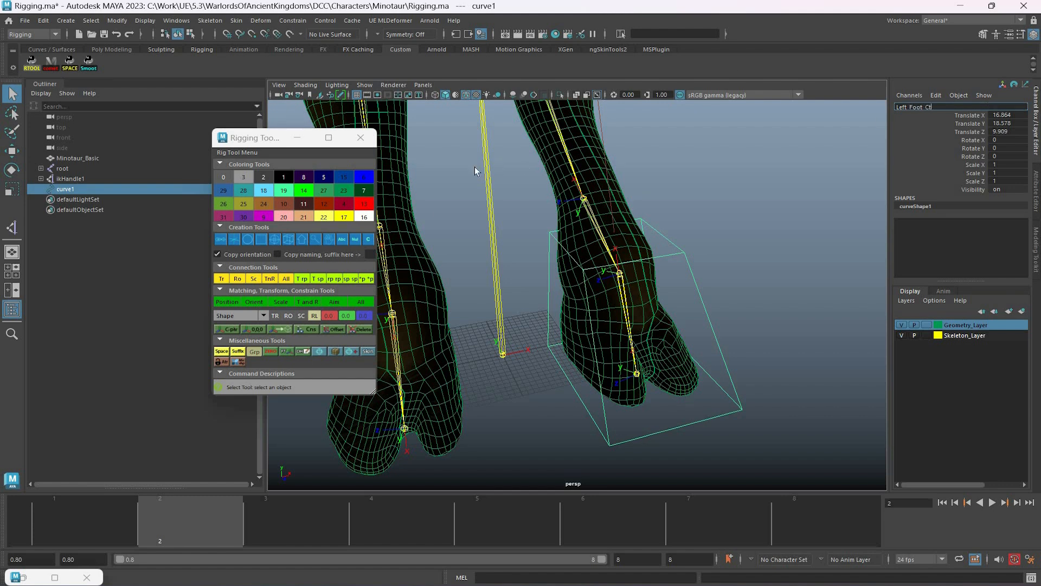
{"action": "key", "text": "Return"}
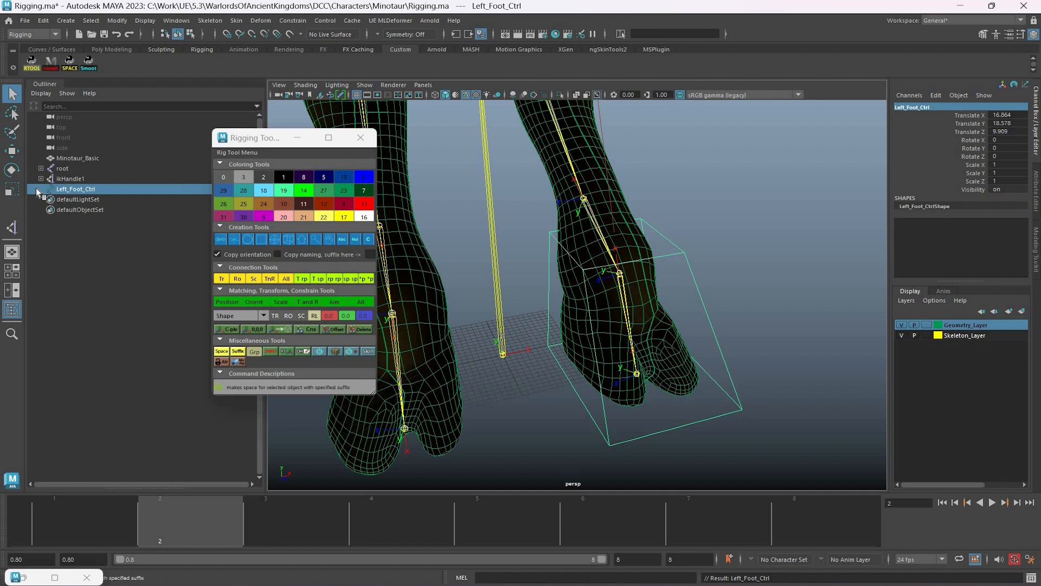
- Create a space group above Left_Foot_Ctrl to zero its transforms, and expand the group
{"action": "left_click", "coordinate": [221, 351]}
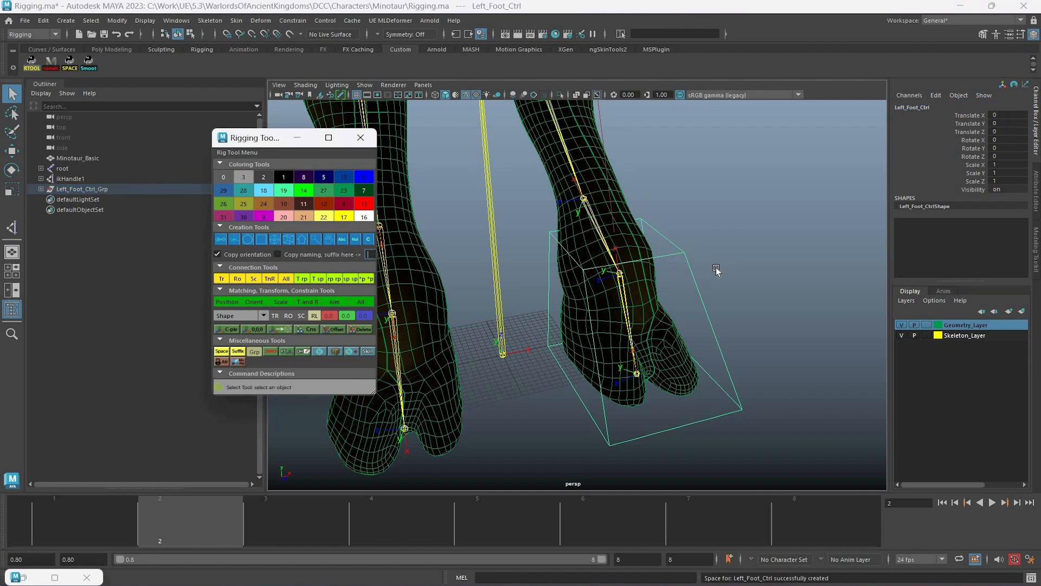
{"action": "left_click", "coordinate": [41, 189]}
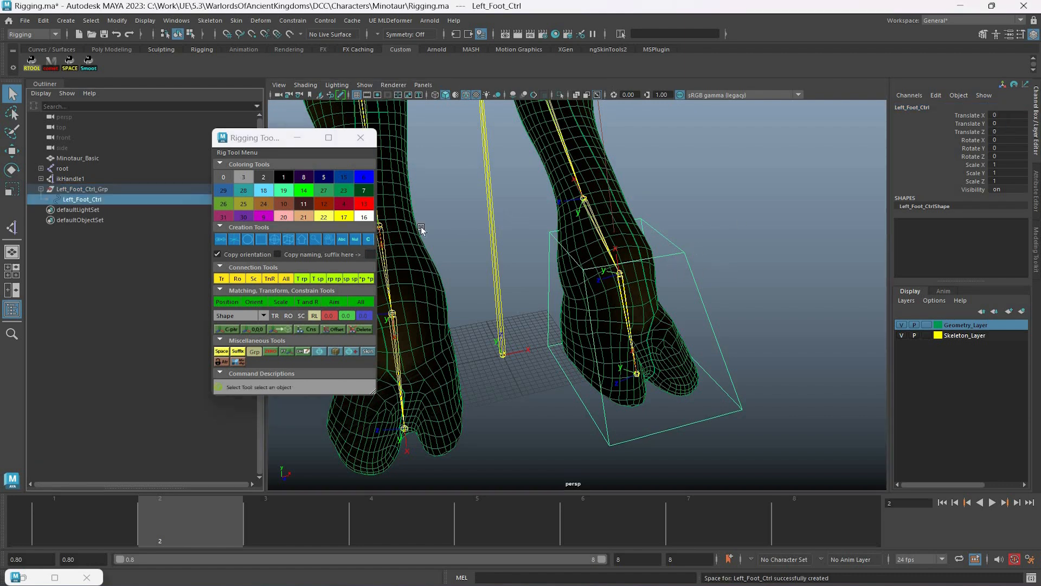
{"action": "left_click", "coordinate": [502, 249]}
{"action": "key", "text": "ctrl+z"}
- Test the left leg rig from the side by moving Left_Foot_Ctrl, and undo the move
{"action": "key", "text": "w"}
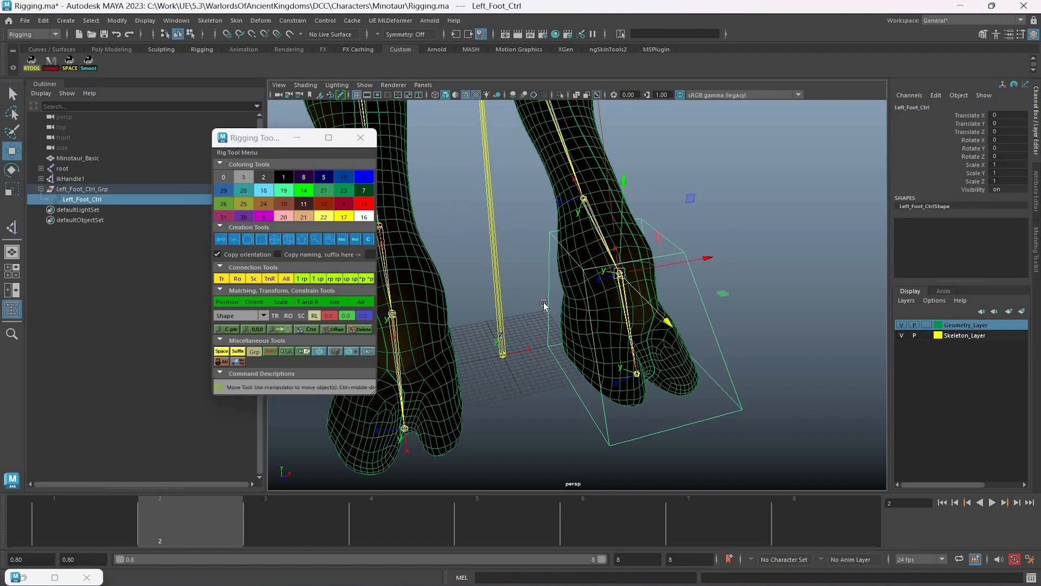
{"action": "right_click_drag", "start_coordinate": [544, 305], "coordinate": [477, 301], "text": "alt"}
{"action": "left_click_drag", "start_coordinate": [543, 298], "coordinate": [423, 292], "text": "alt"}
{"action": "right_click_drag", "start_coordinate": [636, 290], "coordinate": [481, 249], "text": "alt"}
{"action": "middle_click_drag", "start_coordinate": [481, 249], "coordinate": [440, 289], "text": "alt"}
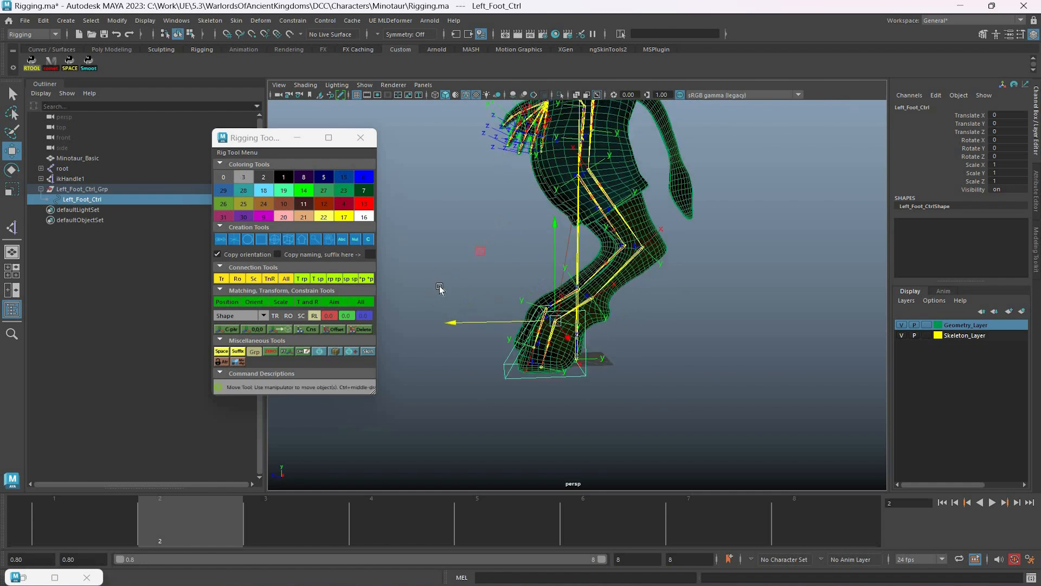
{"action": "left_click_drag", "start_coordinate": [555, 321], "coordinate": [617, 251]}
{"action": "key", "text": "ctrl+z"}
{"action": "key", "text": "q"}
- Select the pelvis joint and its entire hierarchy
{"action": "middle_click_drag", "start_coordinate": [618, 251], "coordinate": [625, 326], "text": "alt"}
{"action": "right_click_drag", "start_coordinate": [624, 325], "coordinate": [610, 257], "text": "alt"}
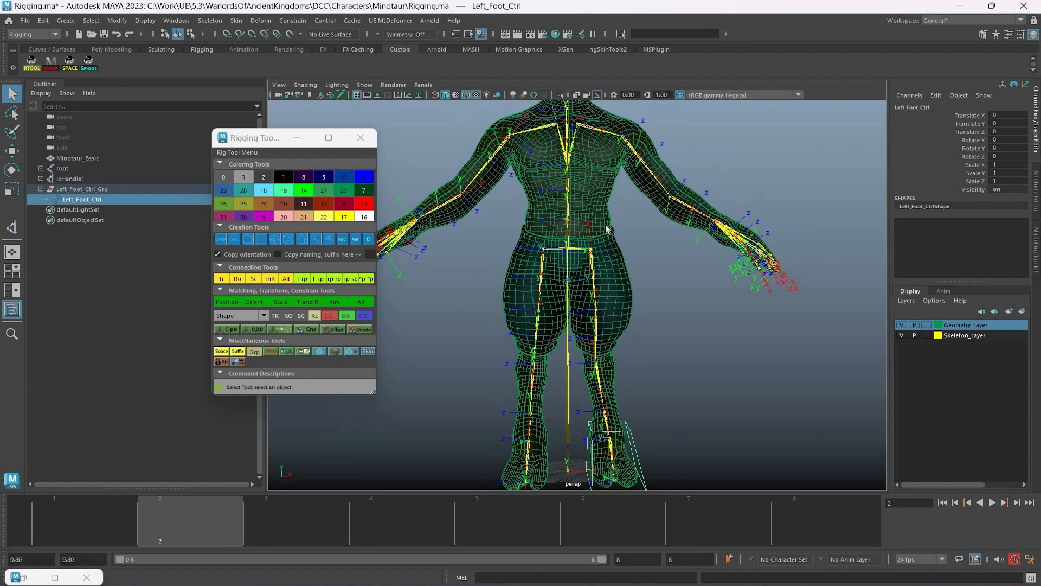
{"action": "left_click_drag", "start_coordinate": [587, 221], "coordinate": [590, 274]}
{"action": "middle_click_drag", "start_coordinate": [590, 273], "coordinate": [606, 291], "text": "alt"}
{"action": "right_click_drag", "start_coordinate": [606, 291], "coordinate": [580, 271], "text": "alt"}
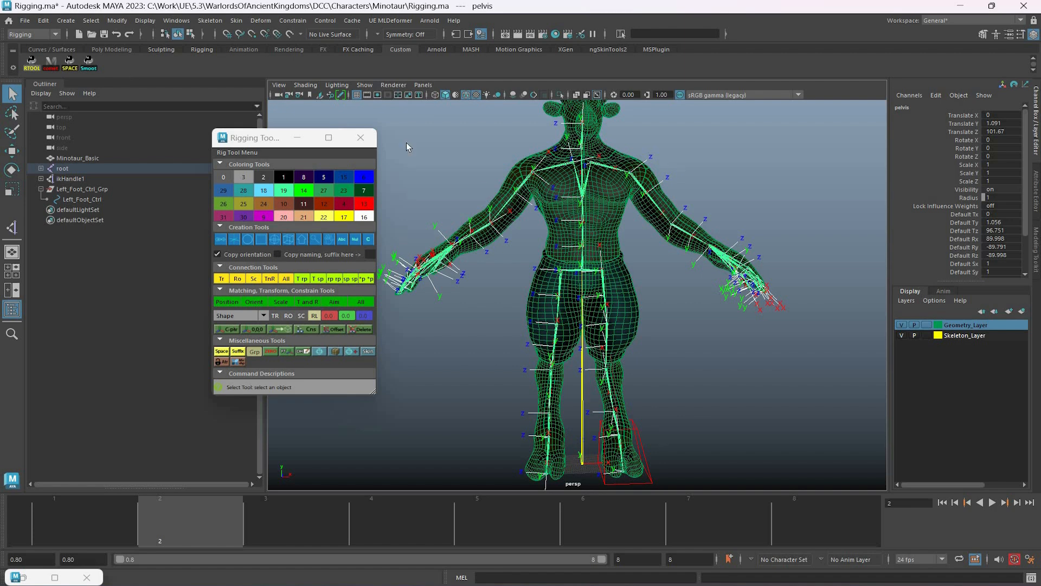
{"action": "left_click", "coordinate": [91, 20]}
{"action": "left_click", "coordinate": [113, 69]}
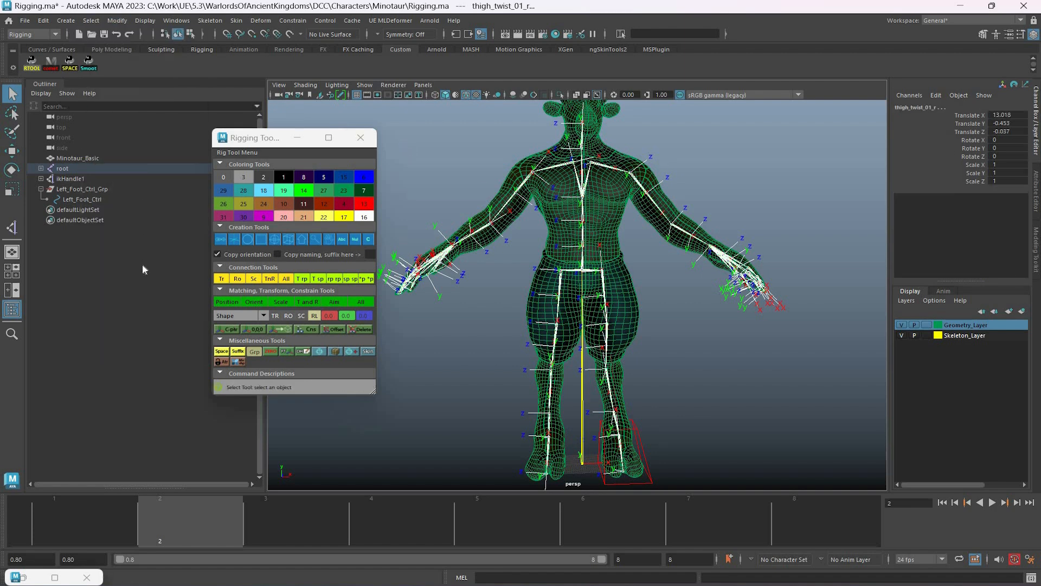
- Create a quick select set named QSS_Skinning from the selected hierarchy
{"action": "left_click", "coordinate": [66, 20]}
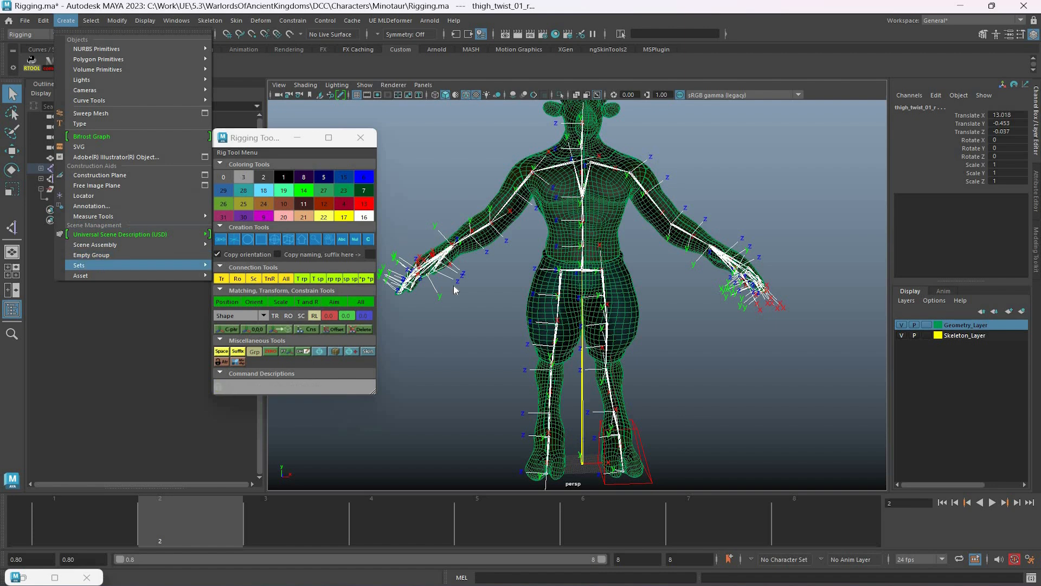
{"action": "mouse_move", "coordinate": [79, 265]}
{"action": "left_click", "coordinate": [249, 285]}
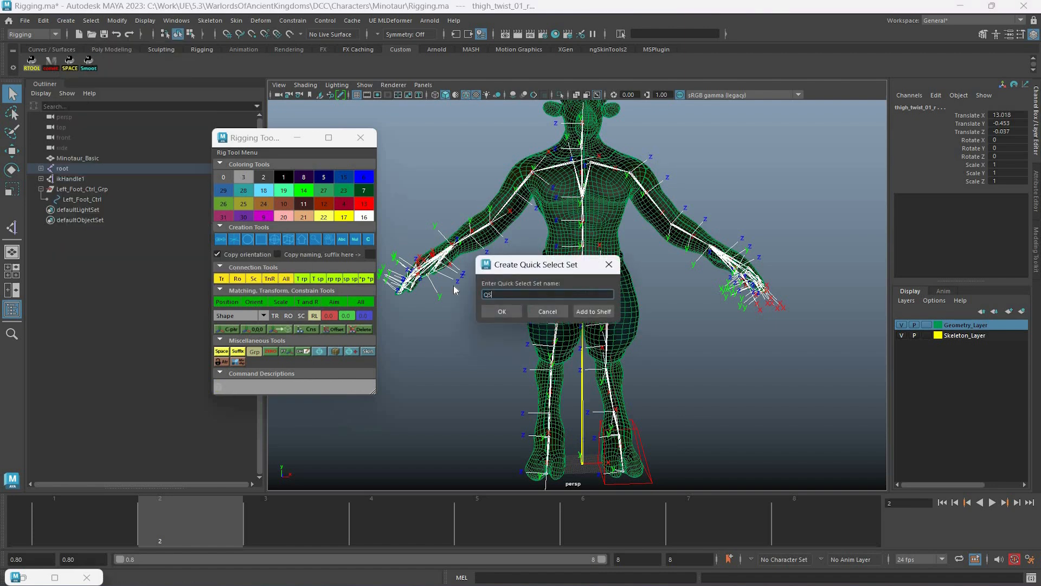
{"action": "type", "text": "QSS_Skinning"}
{"action": "key", "text": "Return"}
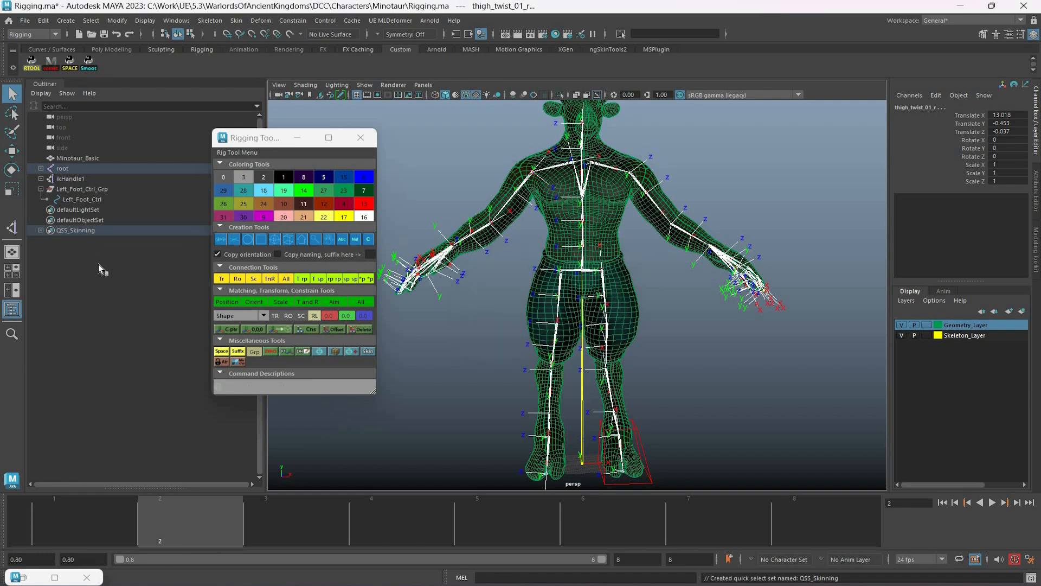
- Select all members of QSS_Skinning except ball_end_l_orientConstraint1 and effector1
{"action": "key", "text": "f"}
{"action": "key", "text": "Down"}
{"action": "scroll", "coordinate": [90, 434], "scroll_direction": "down", "scroll_amount": 15}
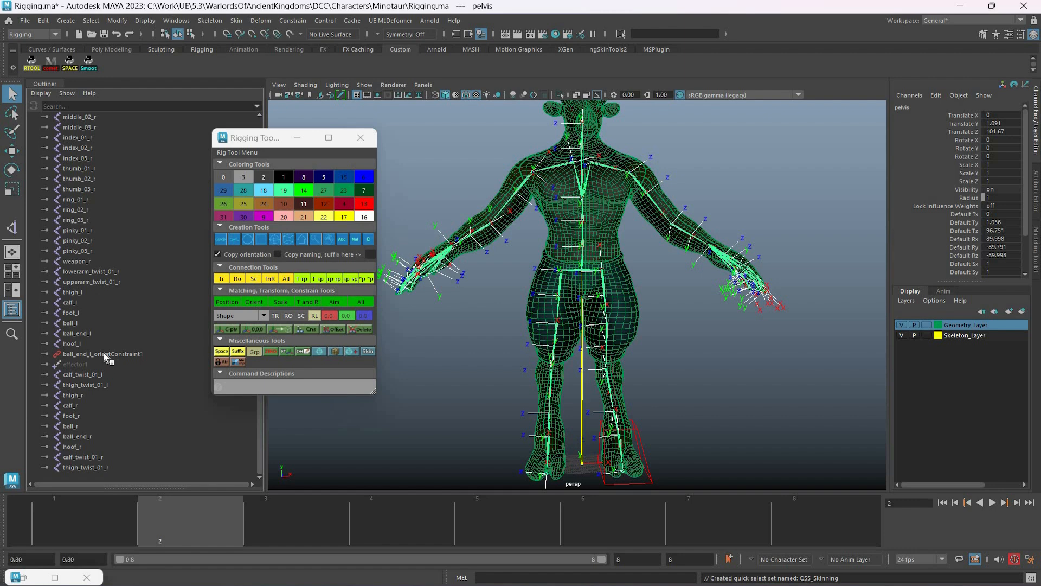
{"action": "left_click", "coordinate": [95, 356], "text": "ctrl"}
{"action": "left_click", "coordinate": [95, 361], "text": "ctrl"}
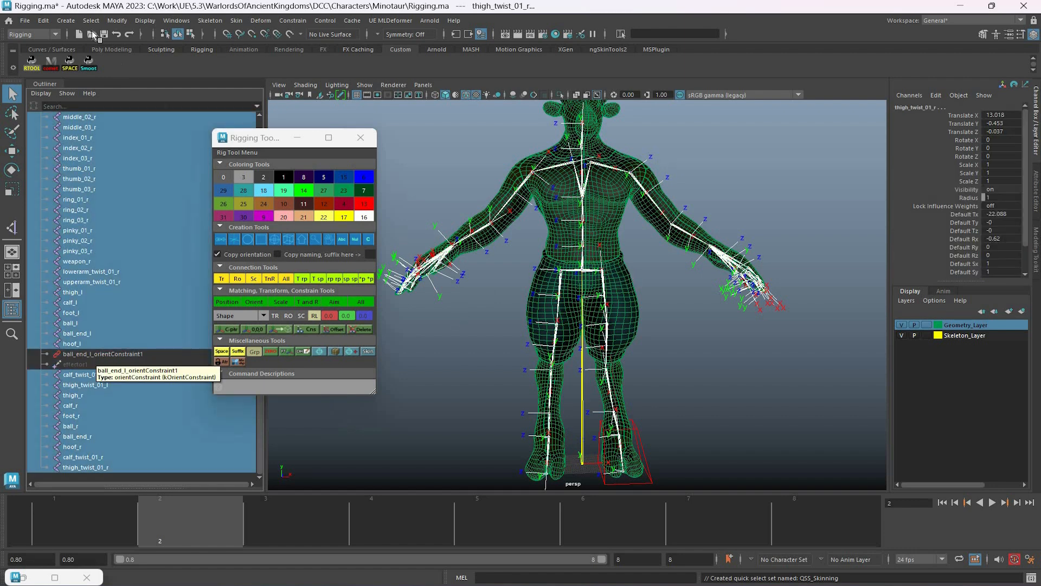
- Create a quick select set named QSS_SkinningJoints from the selected joints
{"action": "left_click", "coordinate": [65, 20]}
{"action": "mouse_move", "coordinate": [80, 266]}
{"action": "left_click", "coordinate": [259, 283]}
{"action": "type", "text": "QSS_SkinningJoint"}
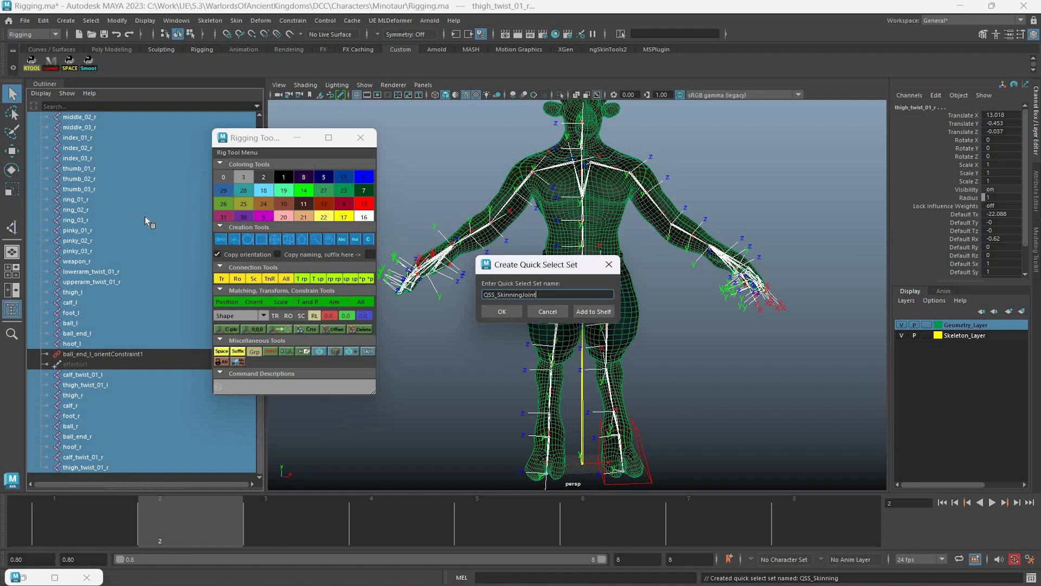
{"action": "key", "text": "Return"}
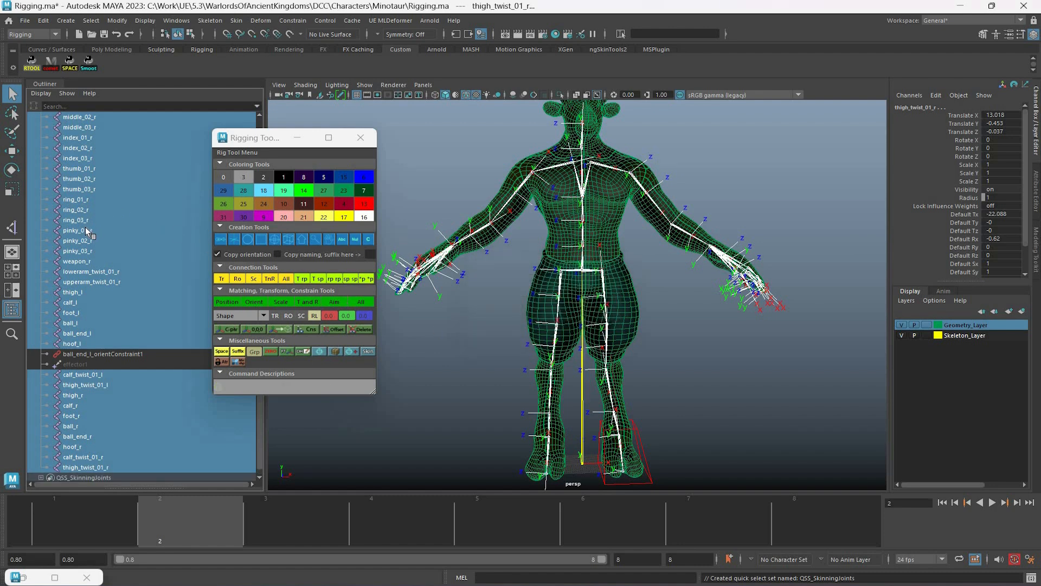
- Delete the old QSS_Skinning set and check the members of QSS_SkinningJoints
{"action": "scroll", "coordinate": [86, 227], "scroll_direction": "up", "scroll_amount": 15}
{"action": "left_click", "coordinate": [75, 231]}
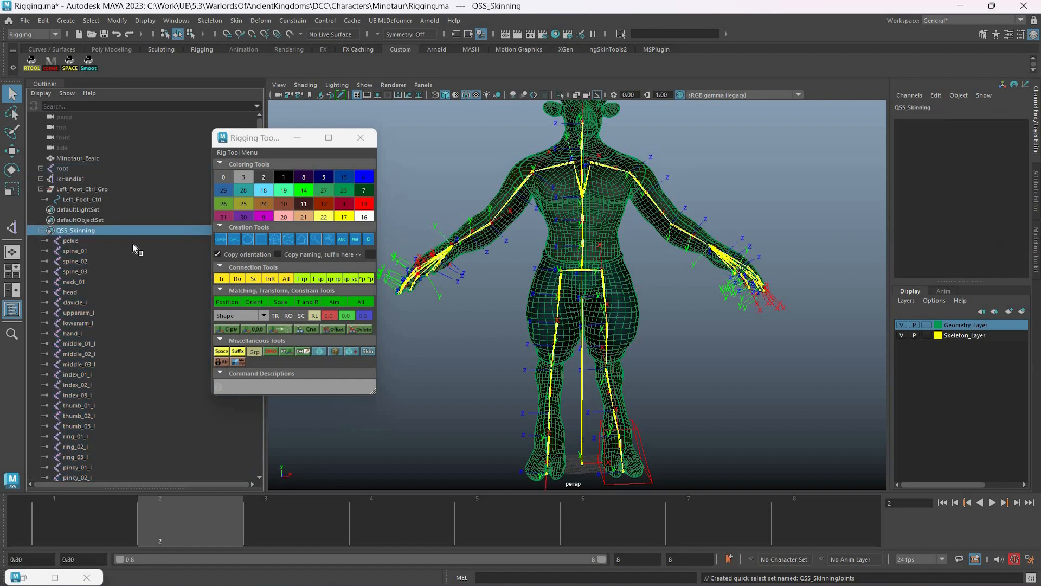
{"action": "key", "text": "Delete"}
{"action": "left_click", "coordinate": [41, 231]}
{"action": "scroll", "coordinate": [98, 228], "scroll_direction": "down", "scroll_amount": 15}
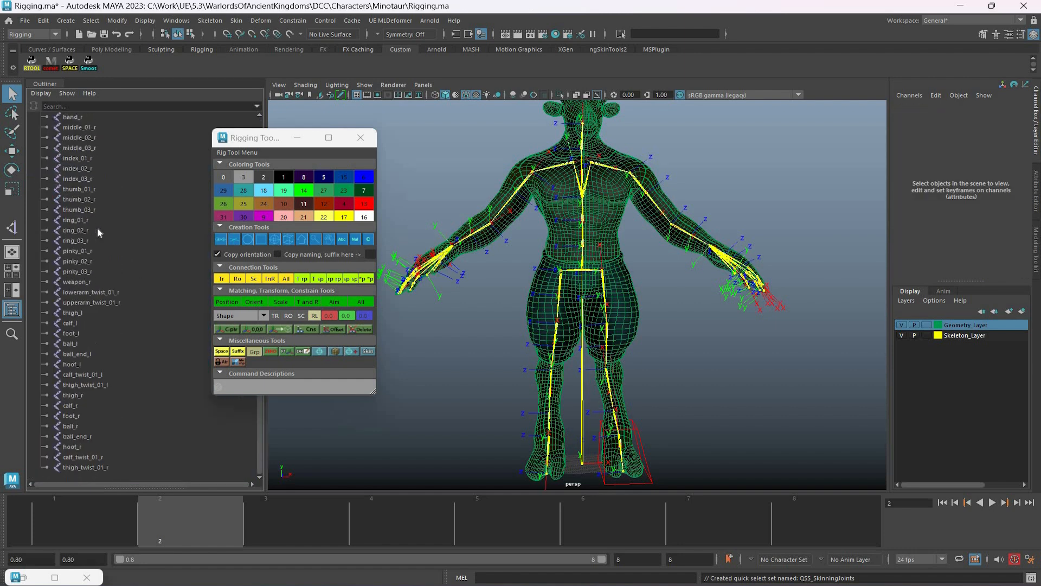
{"action": "scroll", "coordinate": [193, 233], "scroll_direction": "up", "scroll_amount": 15}
- Select all members of QSS_SkinningJoints and add the Minotaur_Basic mesh to the selection
{"action": "right_click", "coordinate": [97, 230]}
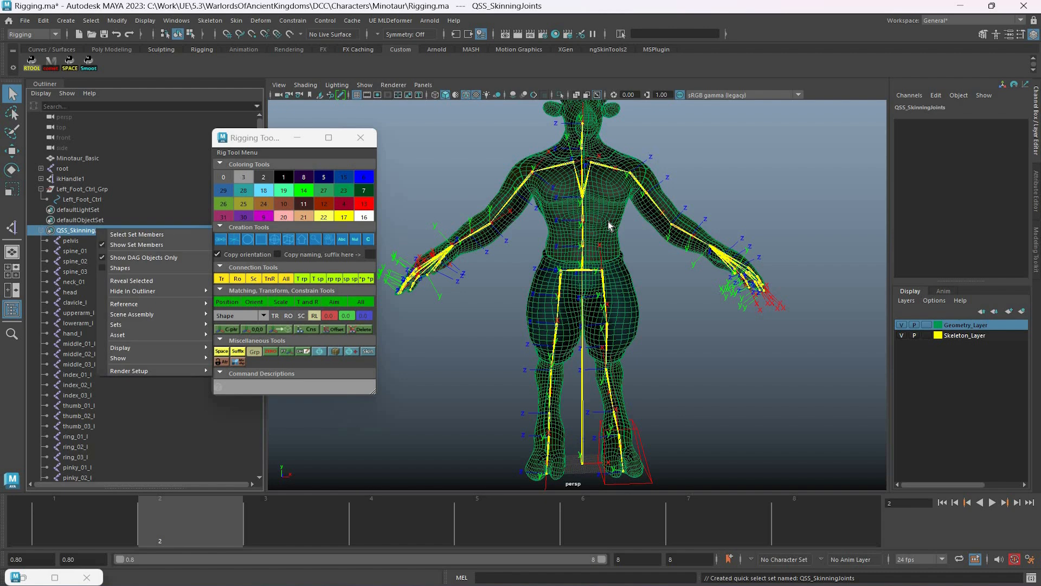
{"action": "left_click", "coordinate": [141, 234]}
{"action": "left_click", "coordinate": [545, 182], "text": "shift"}
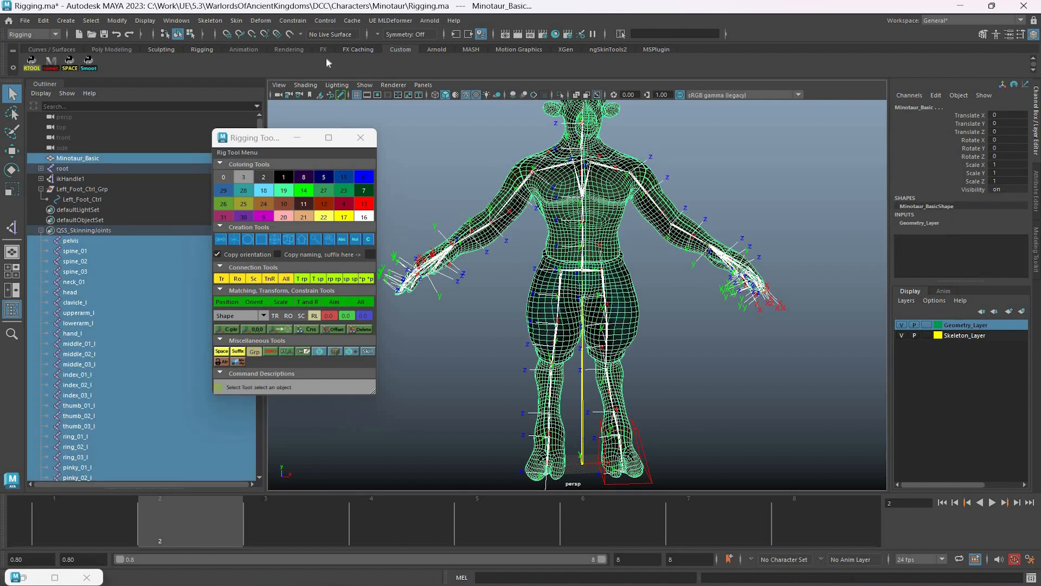
- Bind the Minotaur_Basic mesh to the skeleton with Bind to set to Selected joints and the Heat Map bind method
{"action": "left_click", "coordinate": [236, 20]}
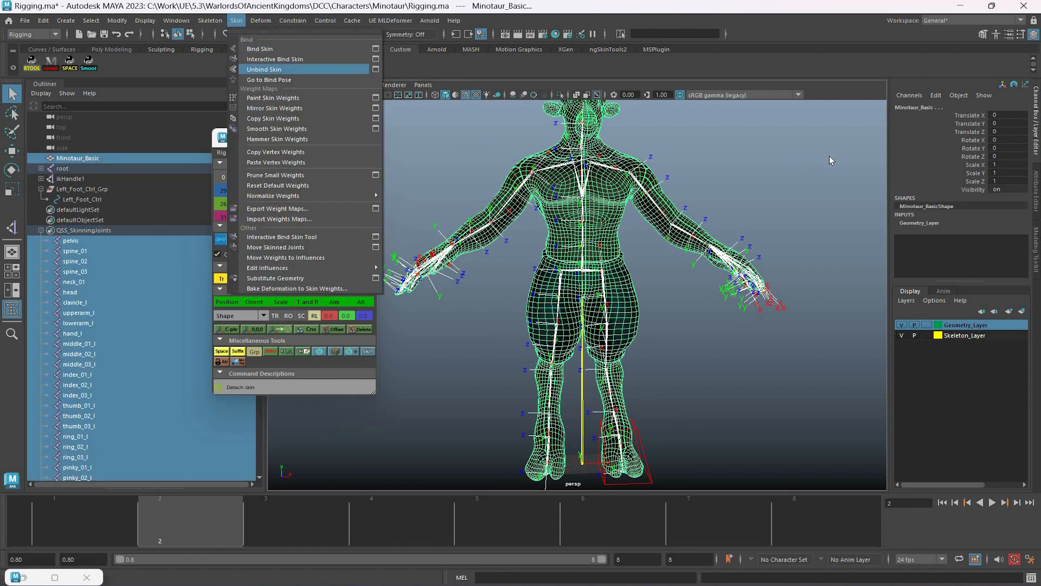
{"action": "left_click", "coordinate": [375, 49]}
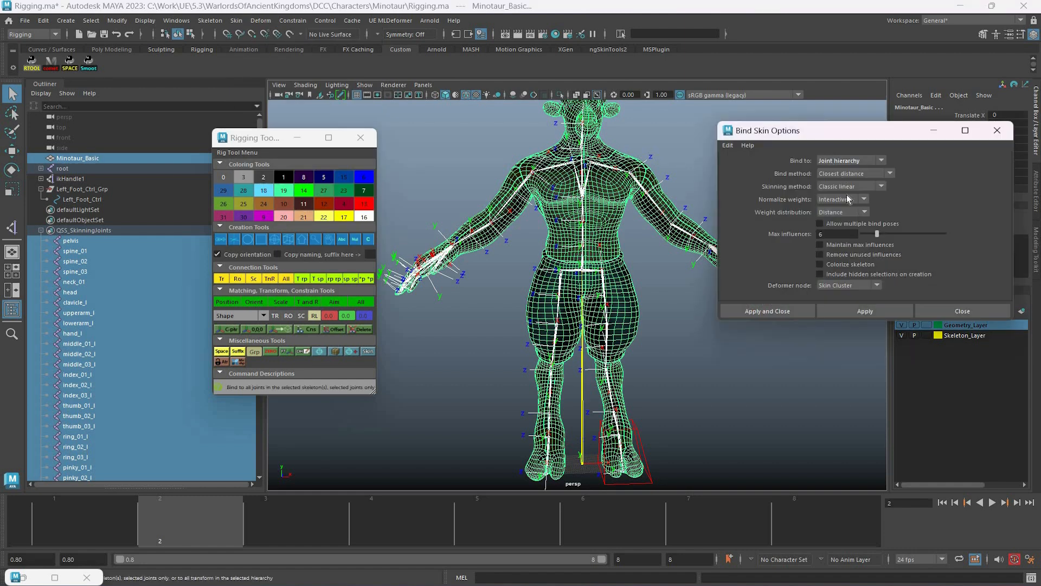
{"action": "left_click", "coordinate": [850, 161]}
{"action": "left_click", "coordinate": [854, 172]}
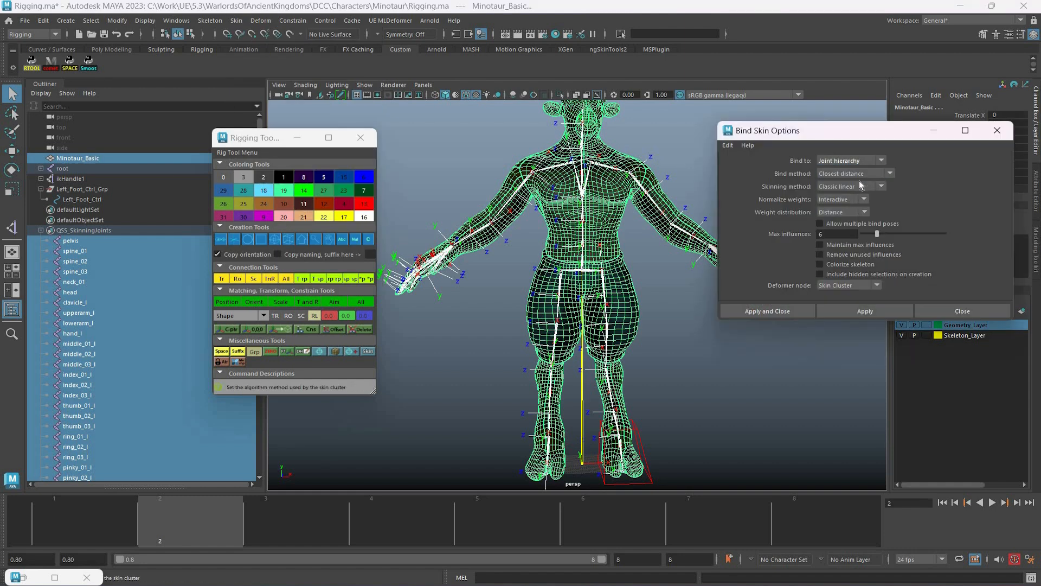
{"action": "left_click", "coordinate": [850, 160]}
{"action": "left_click", "coordinate": [846, 181]}
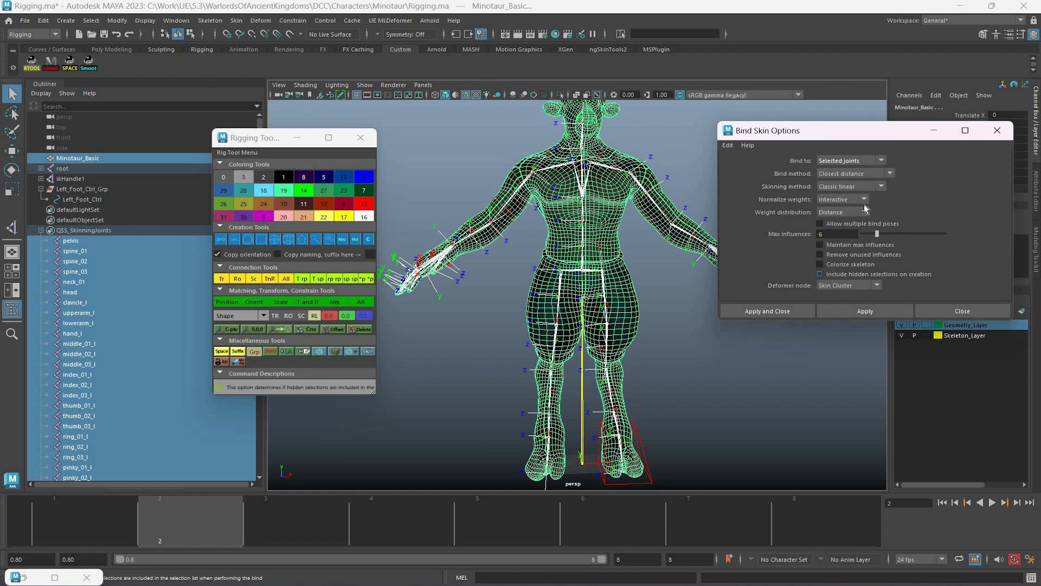
{"action": "left_click", "coordinate": [853, 173]}
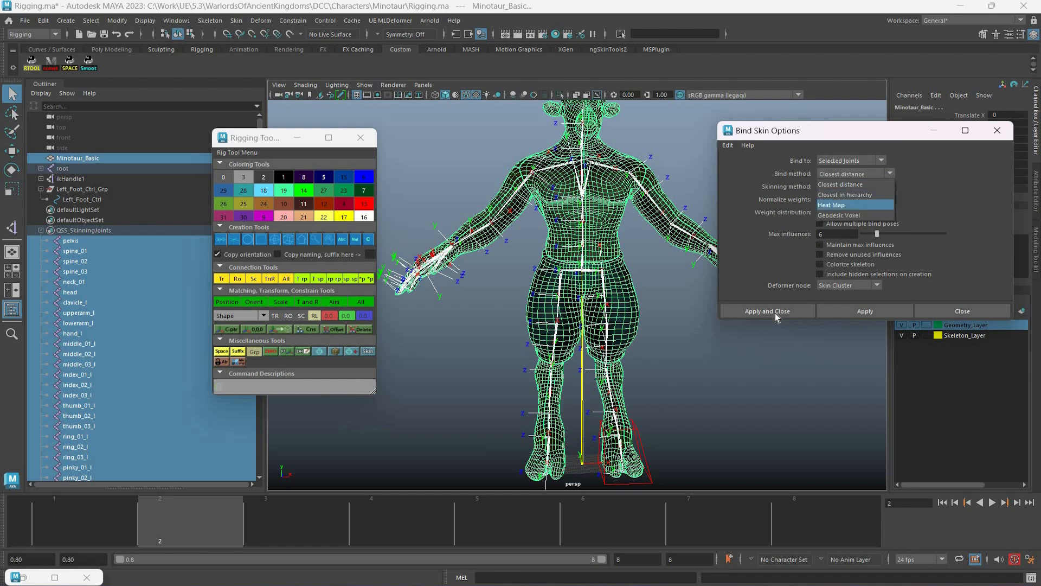
{"action": "left_click", "coordinate": [846, 204]}
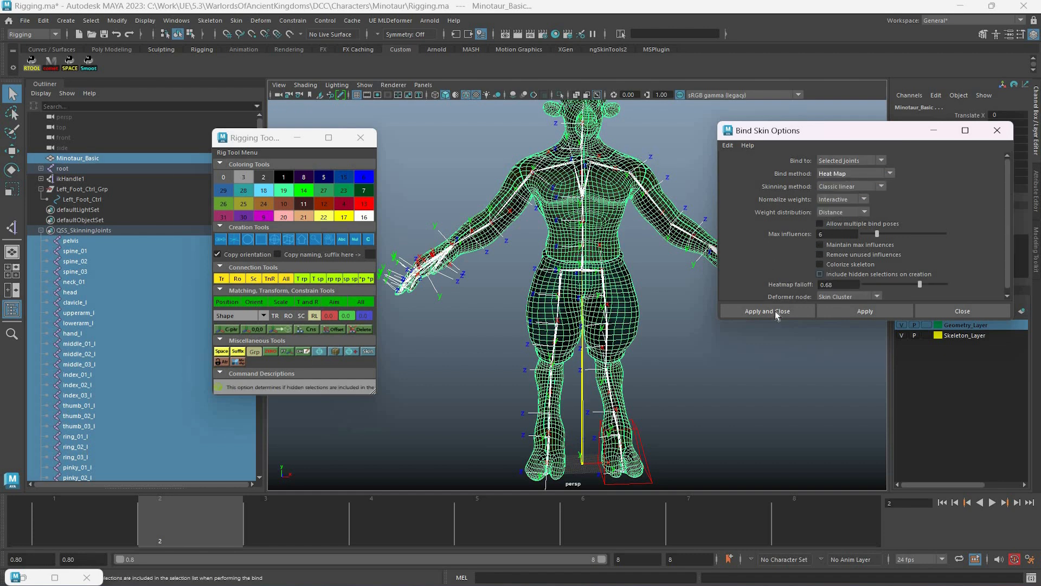
{"action": "left_click", "coordinate": [852, 311]}
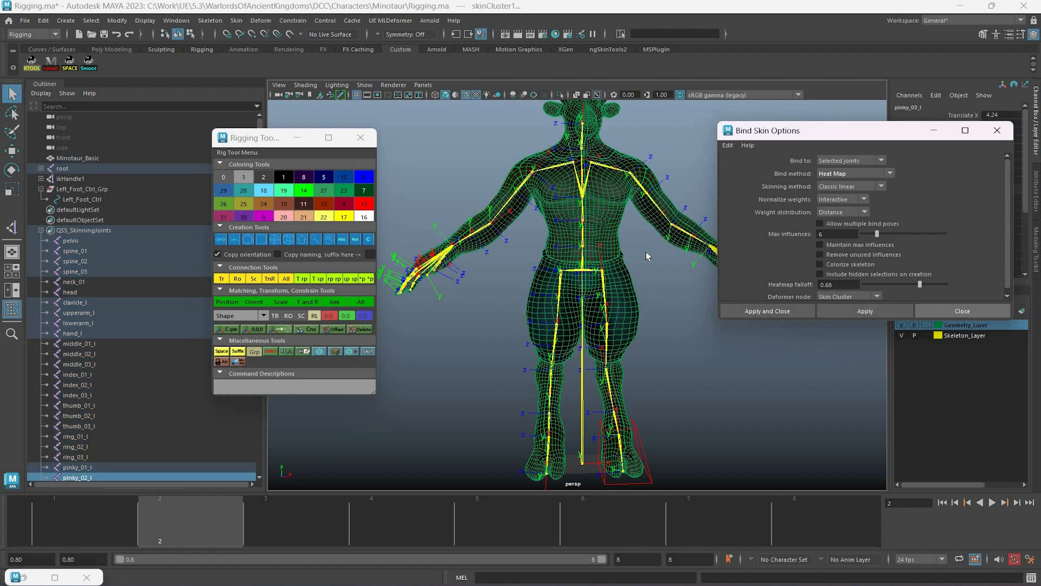
{"action": "left_click", "coordinate": [959, 311]}
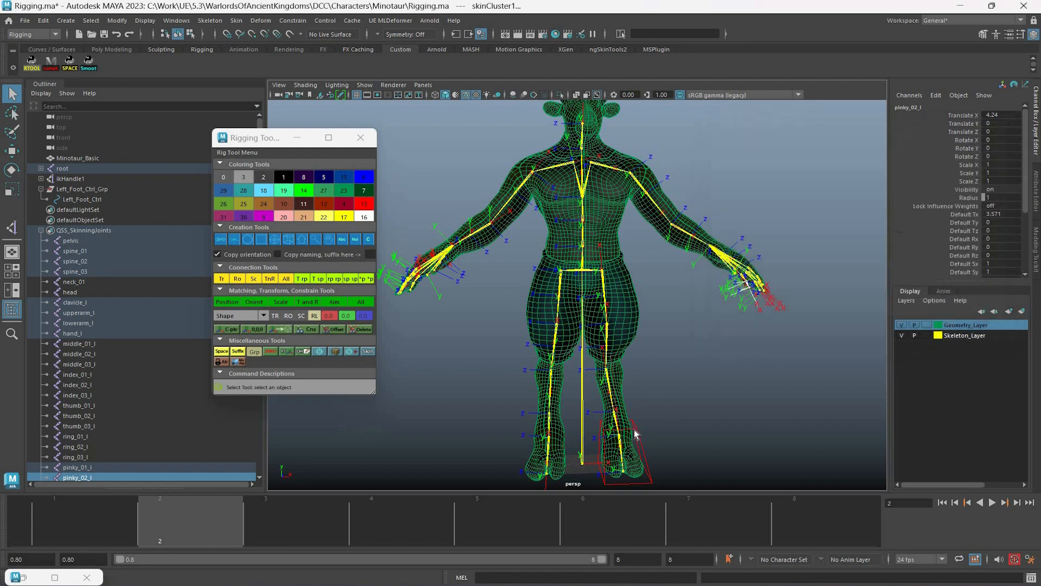
- Test the skinned left leg from the side by moving Left_Foot_Ctrl, and undo the move
{"action": "left_click", "coordinate": [576, 303]}
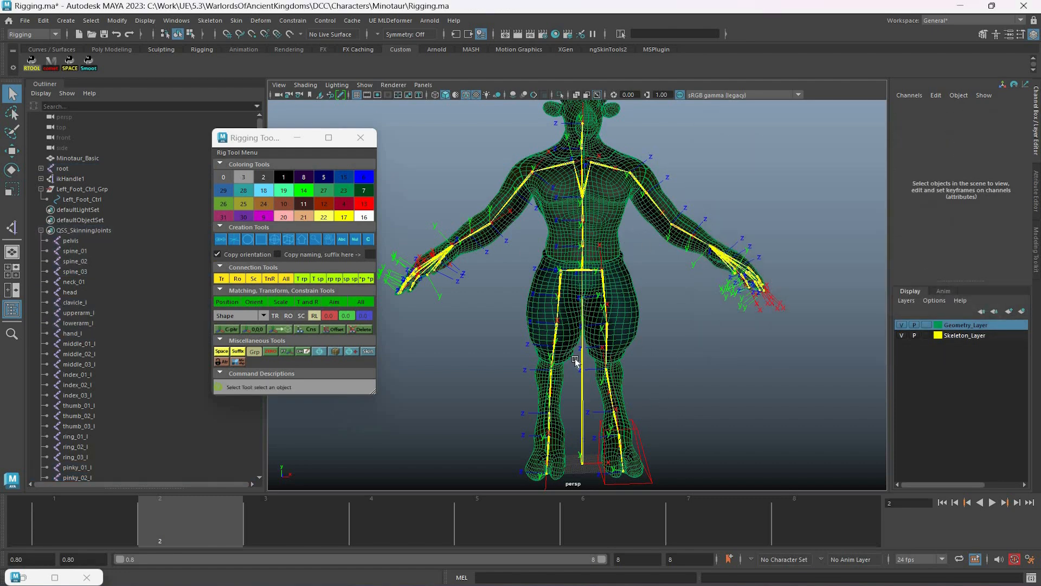
{"action": "left_click", "coordinate": [600, 426]}
{"action": "middle_click_drag", "start_coordinate": [575, 397], "coordinate": [573, 292], "text": "alt"}
{"action": "left_click_drag", "start_coordinate": [573, 292], "coordinate": [477, 287], "text": "alt"}
{"action": "right_click_drag", "start_coordinate": [478, 287], "coordinate": [462, 337], "text": "alt"}
{"action": "left_click_drag", "start_coordinate": [462, 337], "coordinate": [526, 371], "text": "alt"}
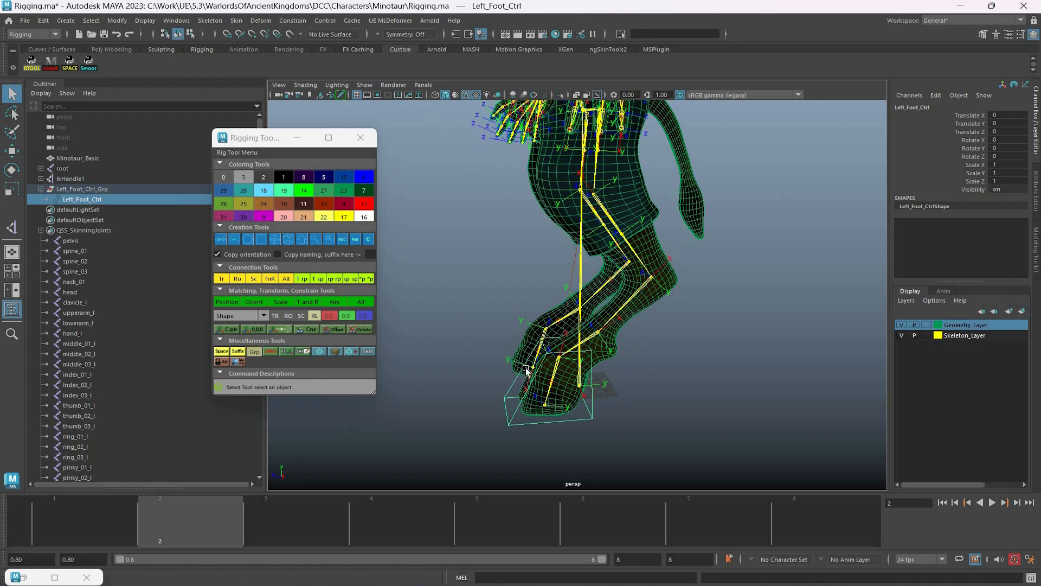
{"action": "key", "text": "w"}
{"action": "middle_click_drag", "start_coordinate": [639, 356], "coordinate": [614, 339]}
{"action": "left_click_drag", "start_coordinate": [614, 338], "coordinate": [597, 355], "text": "alt"}
{"action": "middle_click_drag", "start_coordinate": [596, 355], "coordinate": [655, 238]}
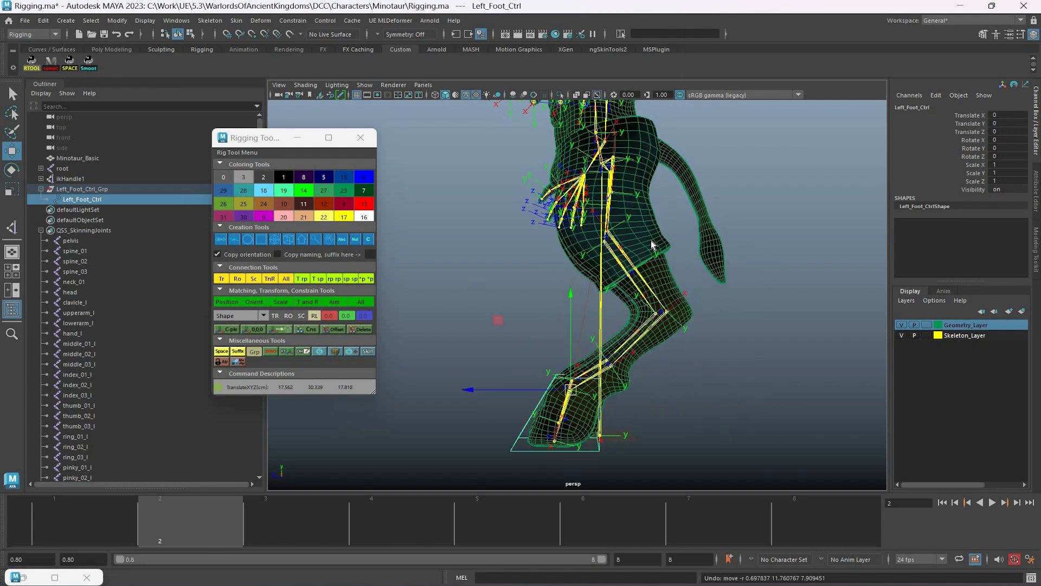
- Select the connected faces of the cloth around the Minotaur's waist, hide them, and return to object mode
{"action": "key", "text": "q"}
{"action": "left_click", "coordinate": [656, 234]}
{"action": "right_click_drag", "start_coordinate": [656, 234], "coordinate": [656, 262]}
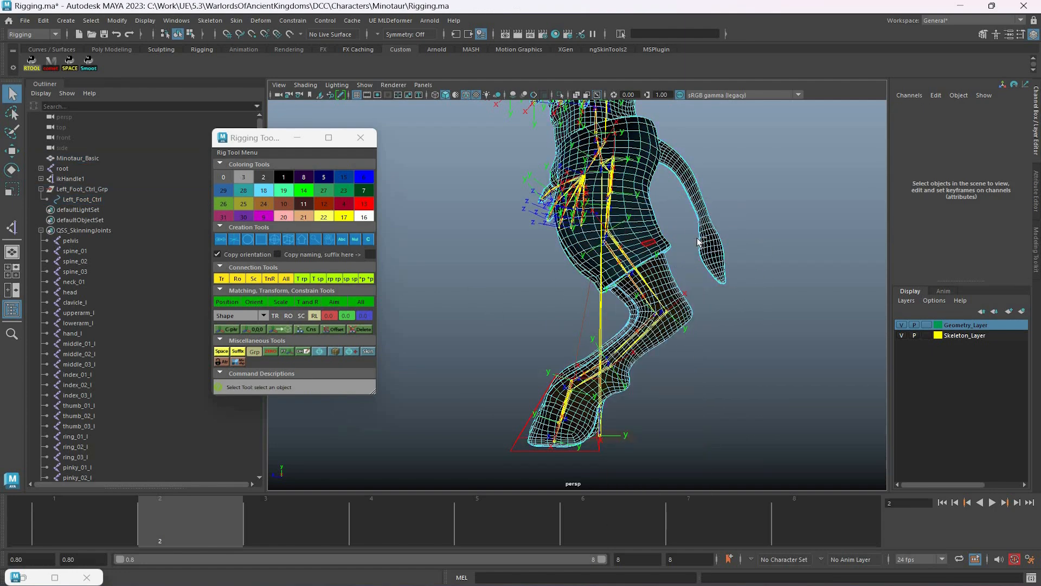
{"action": "double_click", "coordinate": [649, 242]}
{"action": "key", "text": "ctrl+h"}
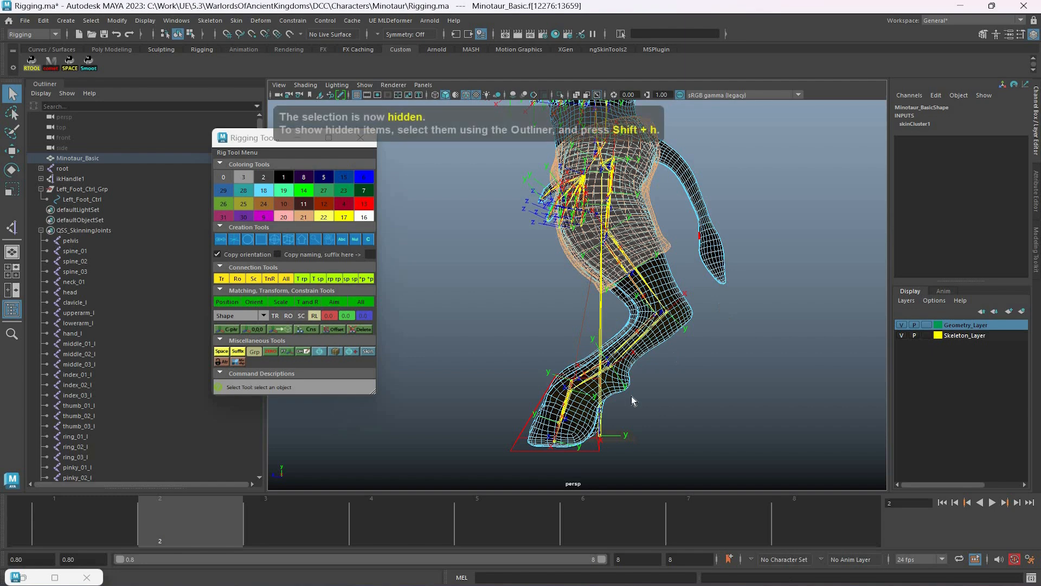
{"action": "right_click", "coordinate": [665, 257]}
{"action": "left_click", "coordinate": [662, 350]}
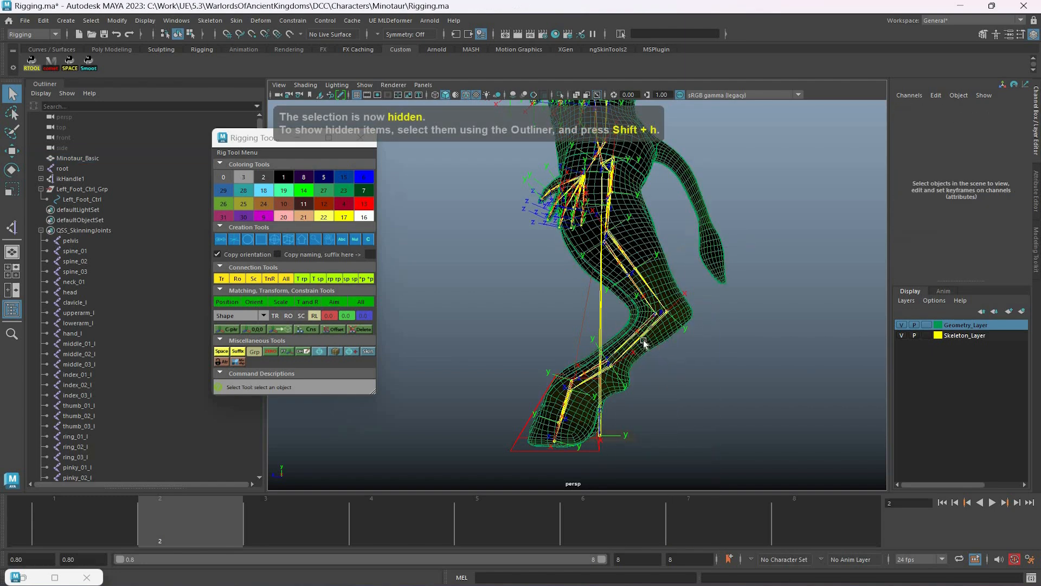
- Move Left_Foot_Ctrl around to test the leg bend, ending forward at about X 0.5, Y 7.4, Z 24.1
{"action": "left_click", "coordinate": [544, 395]}
{"action": "key", "text": "w"}
{"action": "left_click_drag", "start_coordinate": [571, 389], "coordinate": [697, 349]}
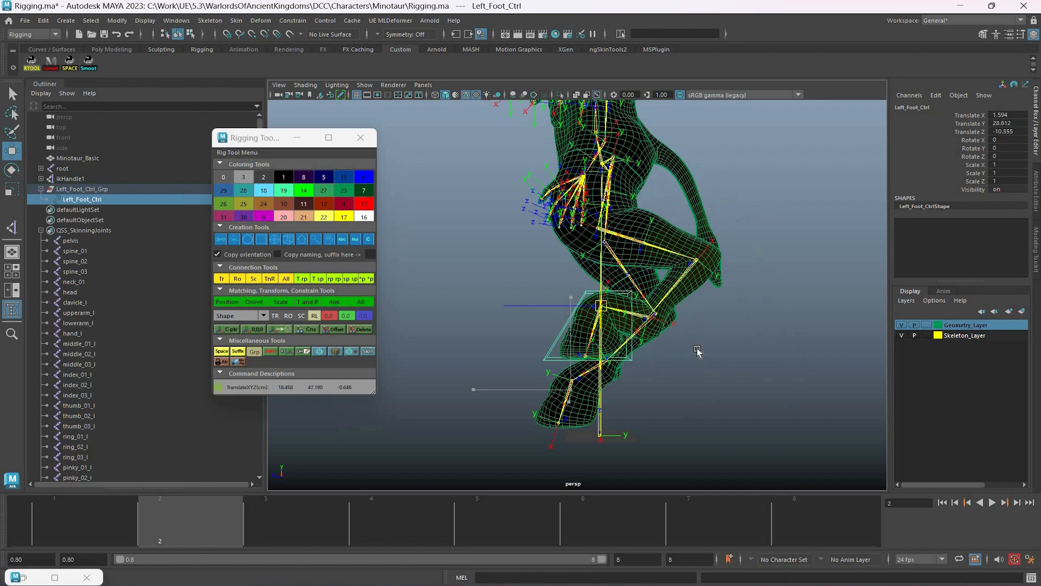
{"action": "left_click_drag", "start_coordinate": [490, 365], "coordinate": [582, 344]}
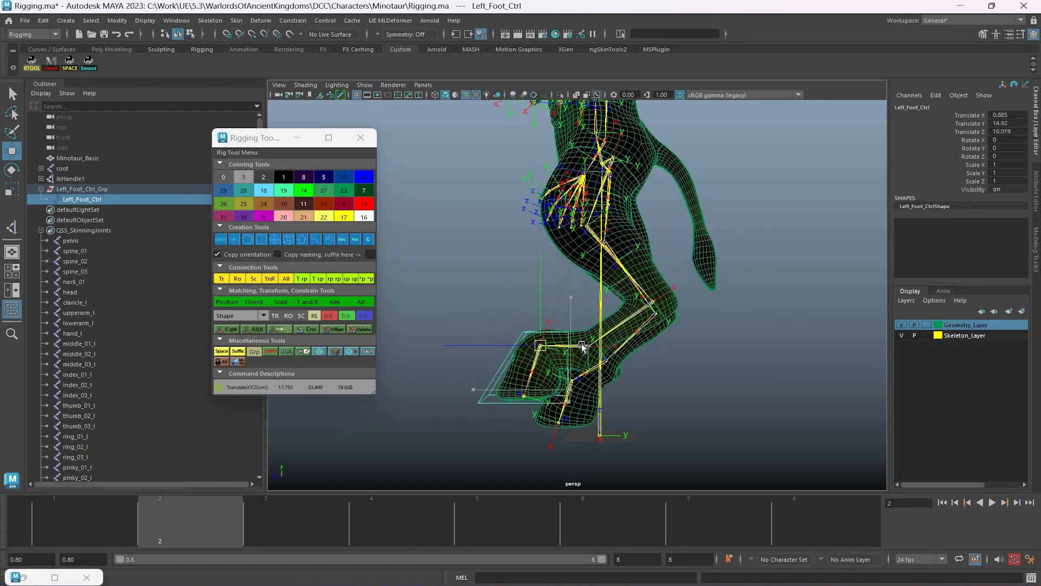
{"action": "left_click_drag", "start_coordinate": [521, 361], "coordinate": [621, 356]}
{"action": "left_click_drag", "start_coordinate": [496, 369], "coordinate": [527, 368]}
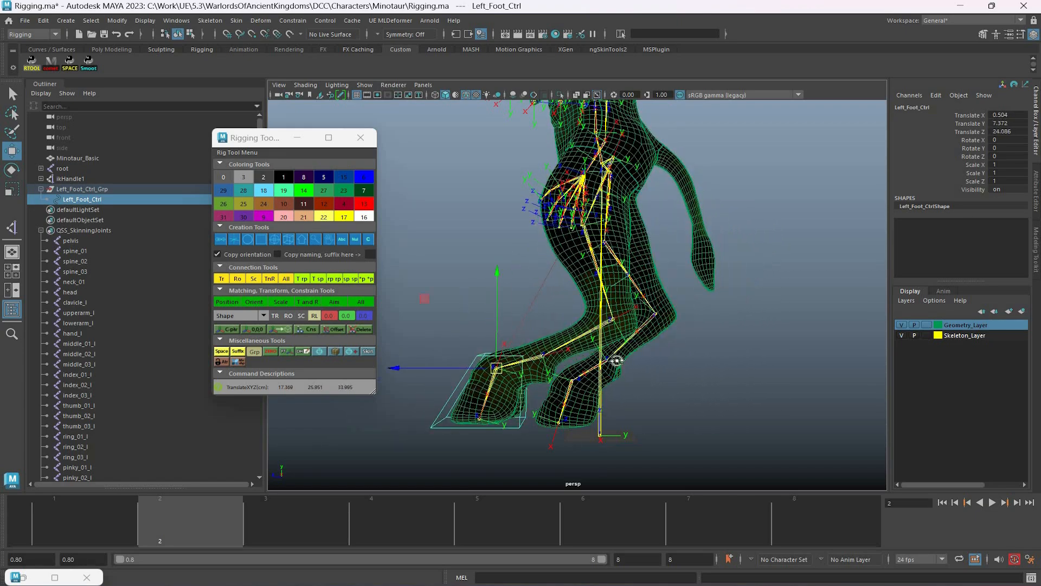
- Rename ikHandle1 as Left_Leg_IK
{"action": "key", "text": "q"}
{"action": "right_click_drag", "start_coordinate": [618, 357], "coordinate": [674, 351], "text": "alt"}
{"action": "middle_click_drag", "start_coordinate": [674, 351], "coordinate": [729, 309], "text": "alt"}
{"action": "right_click_drag", "start_coordinate": [728, 309], "coordinate": [734, 353], "text": "alt"}
{"action": "left_click_drag", "start_coordinate": [763, 361], "coordinate": [70, 193], "text": "alt"}
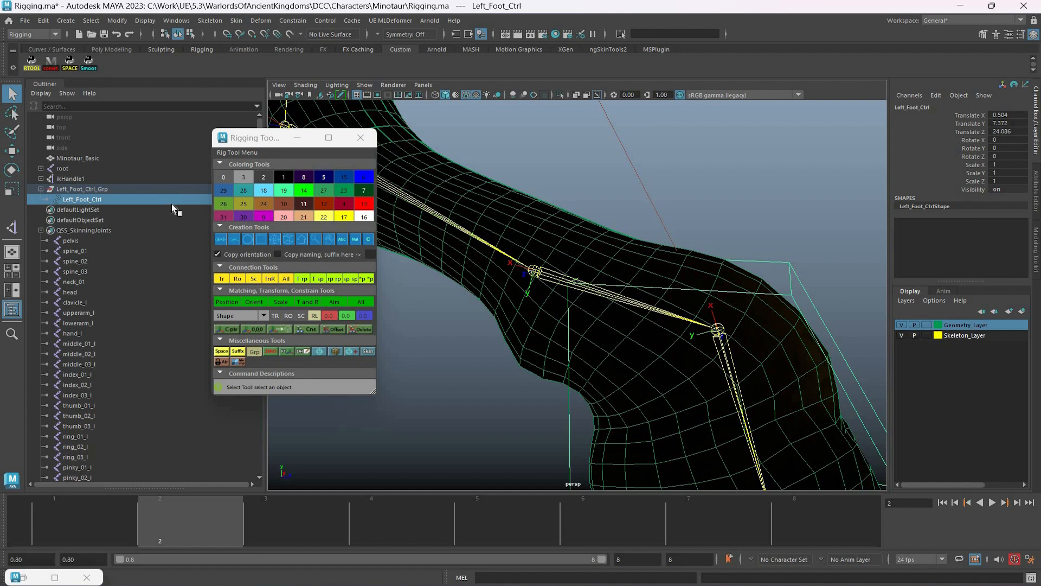
{"action": "double_click", "coordinate": [72, 179]}
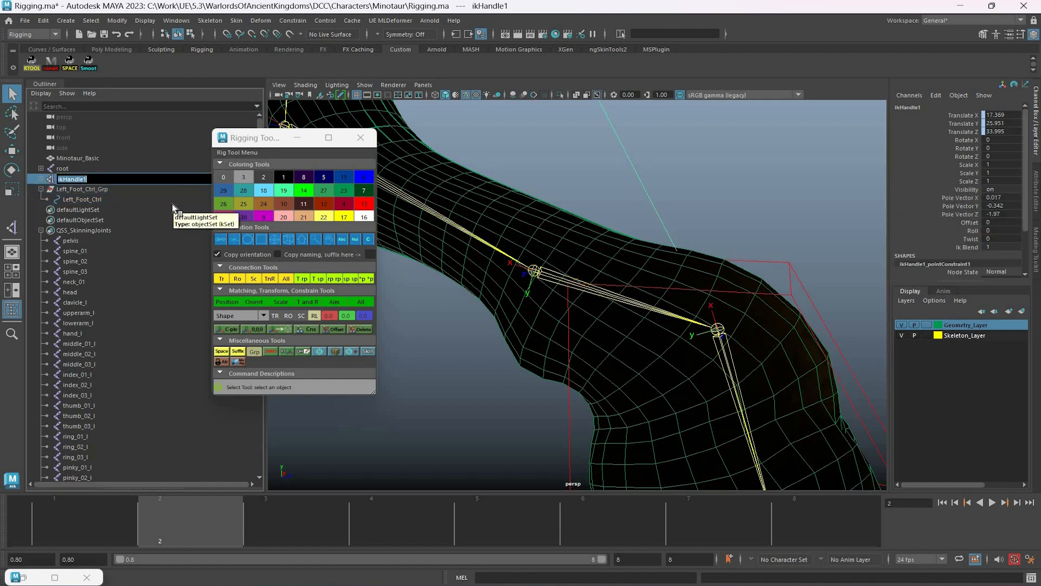
{"action": "type", "text": "Left_Leg_IK"}
{"action": "key", "text": "Return"}
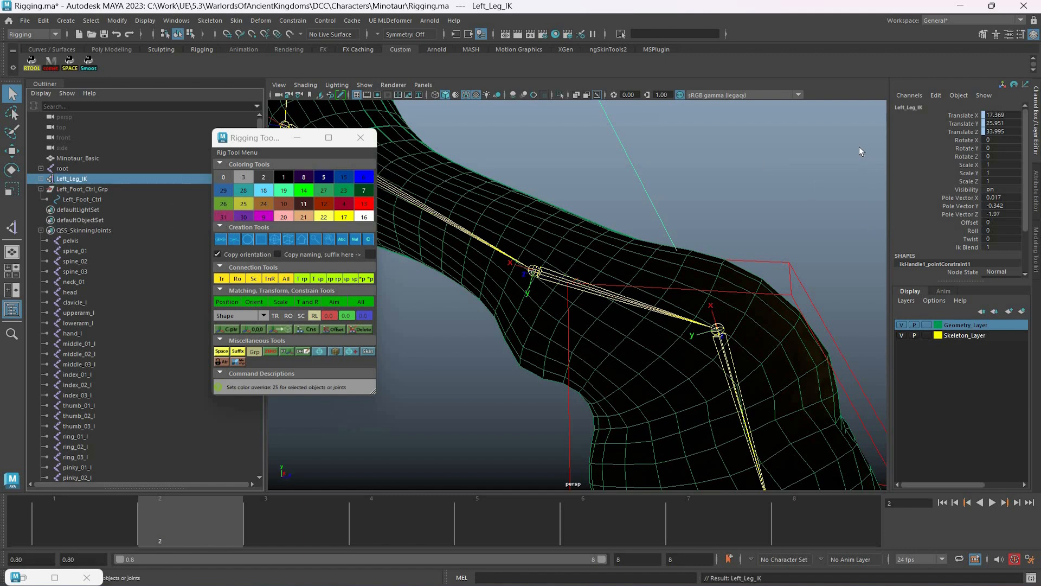
- Open the attributes of Left_Leg_IK and expand the IK Solver and IK Spring Solver settings to show Spring Angle Bias
{"action": "key", "text": "ctrl+a"}
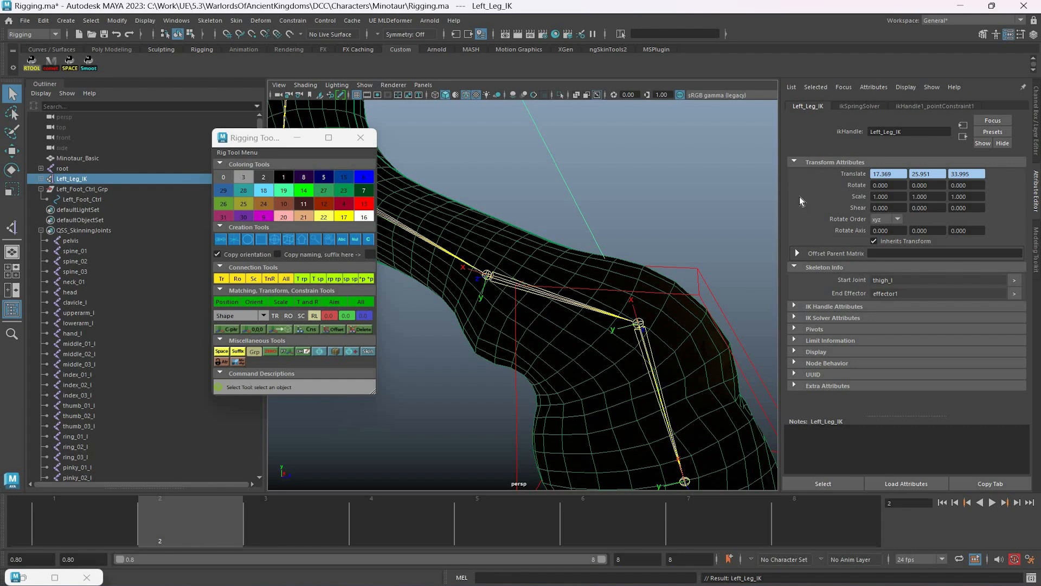
{"action": "left_click", "coordinate": [859, 105]}
{"action": "left_click", "coordinate": [809, 320]}
{"action": "scroll", "coordinate": [799, 336], "scroll_direction": "down", "scroll_amount": 2}
{"action": "scroll", "coordinate": [798, 336], "scroll_direction": "down", "scroll_amount": 2}
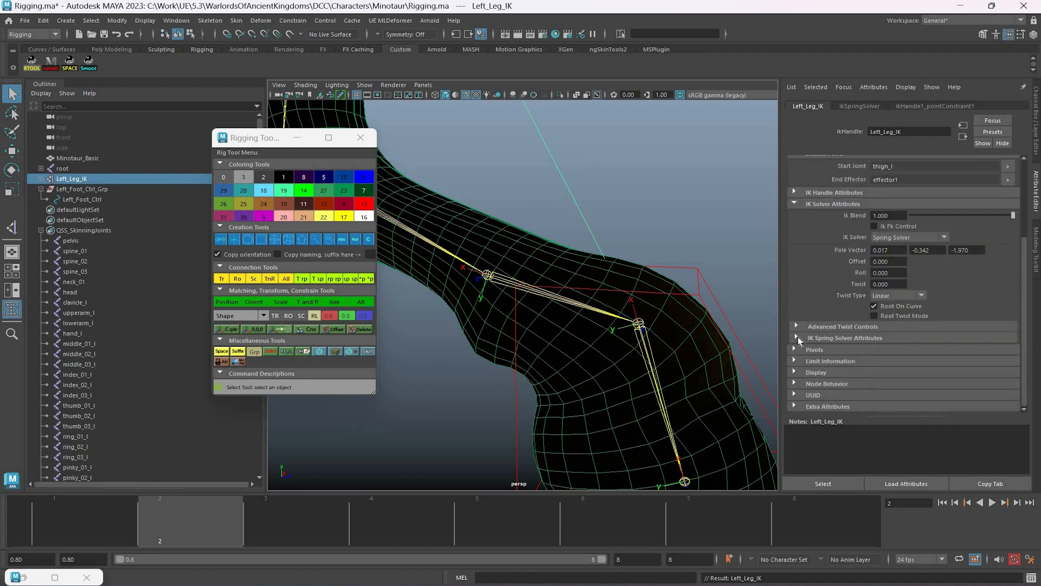
{"action": "left_click", "coordinate": [845, 337]}
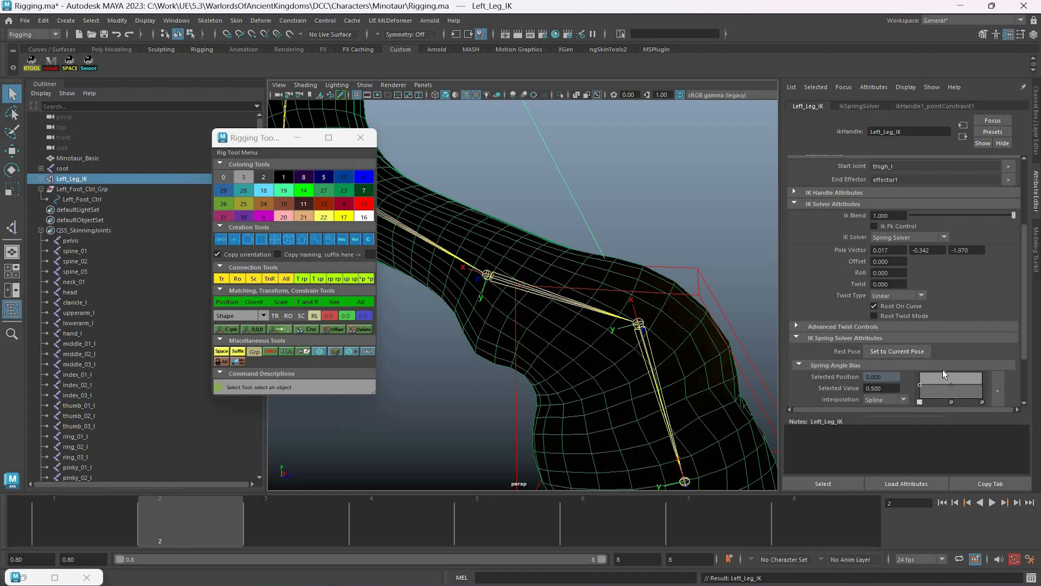
{"action": "scroll", "coordinate": [945, 367], "scroll_direction": "down", "scroll_amount": 1}
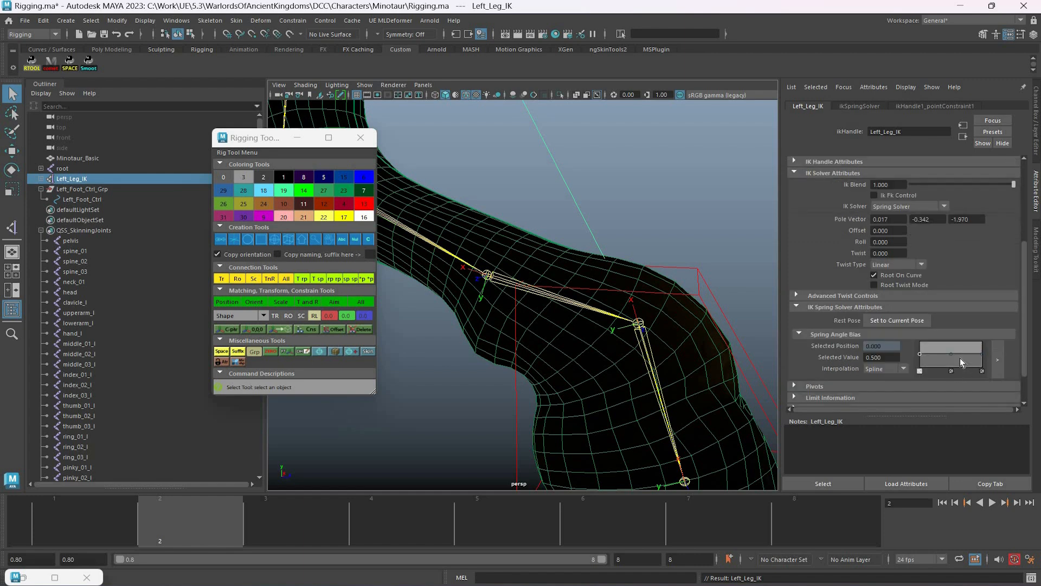
{"action": "scroll", "coordinate": [953, 340], "scroll_direction": "down", "scroll_amount": 1}
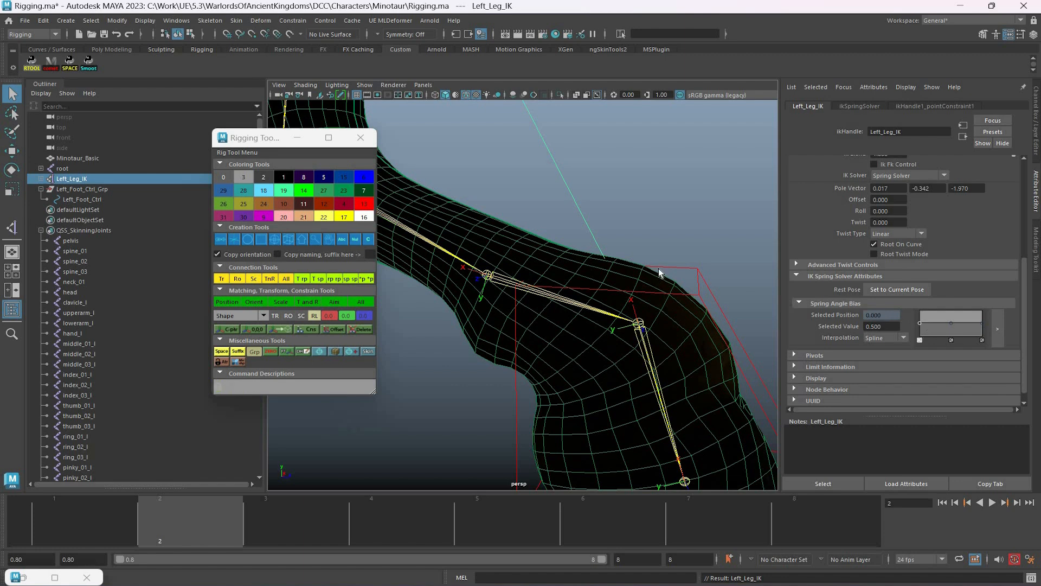
- Lower the Spring Angle Bias point at position 1.000 to a value of 0.020
{"action": "scroll", "coordinate": [621, 249], "scroll_direction": "down", "scroll_amount": 5}
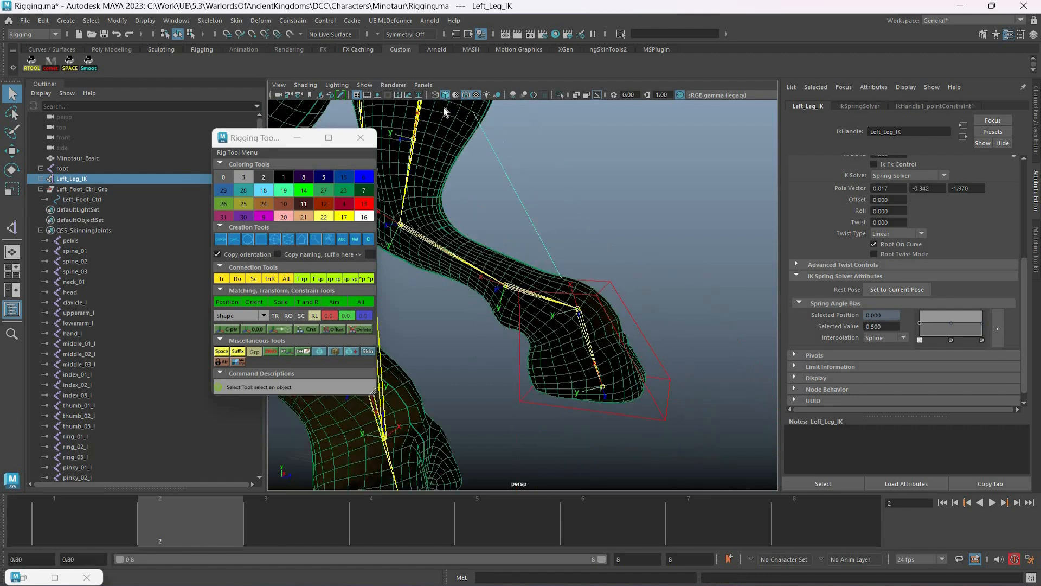
{"action": "scroll", "coordinate": [479, 198], "scroll_direction": "down", "scroll_amount": 2}
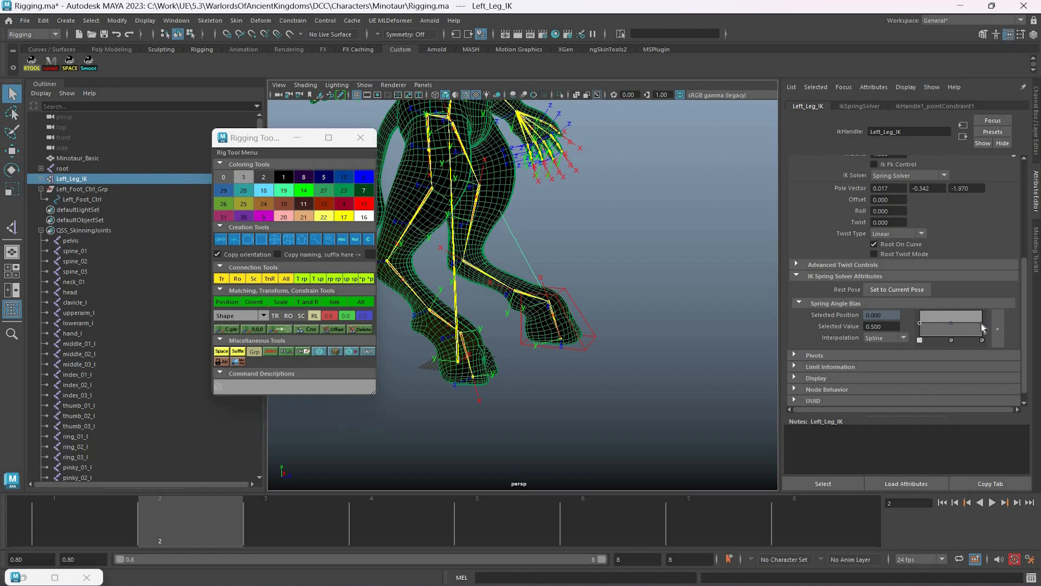
{"action": "key", "text": "ctrl+z"}
{"action": "key", "text": "ctrl+z"}
{"action": "key", "text": "ctrl+z"}
{"action": "key", "text": "ctrl+z"}
{"action": "key", "text": "ctrl+z"}
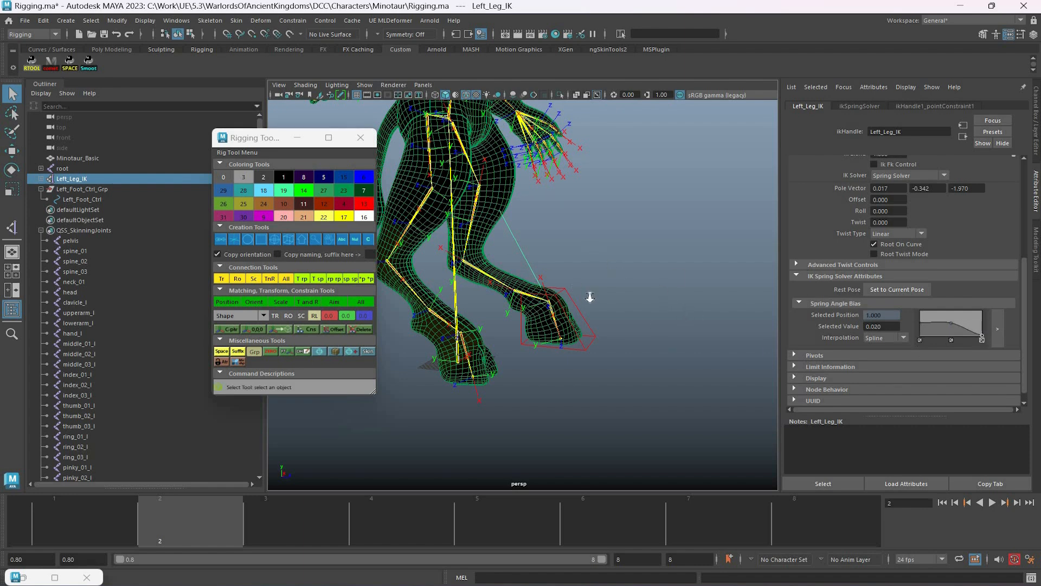
- Move the Left_Leg_IK handle forward and view the leg from the side to test the changed bend
{"action": "left_click_drag", "start_coordinate": [486, 247], "coordinate": [500, 266], "text": "alt"}
{"action": "scroll", "coordinate": [503, 274], "scroll_direction": "up", "scroll_amount": 3}
{"action": "key", "text": "w"}
{"action": "left_click_drag", "start_coordinate": [556, 302], "coordinate": [325, 385]}
{"action": "left_click_drag", "start_coordinate": [686, 393], "coordinate": [489, 311], "text": "alt"}
{"action": "middle_click_drag", "start_coordinate": [468, 343], "coordinate": [523, 369]}
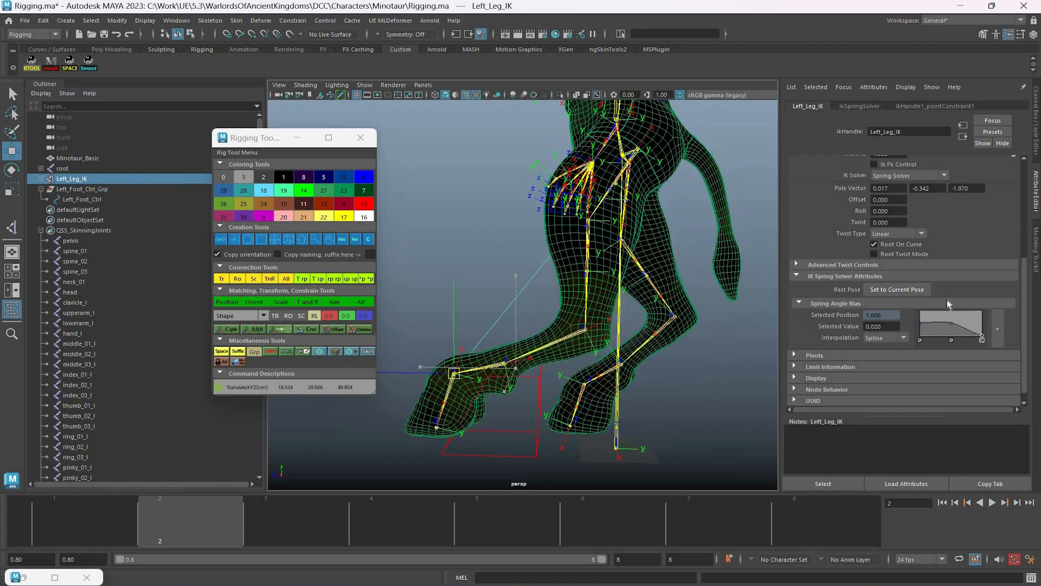
- Set the Spring Angle Bias points to Linear interpolation with the end point at 0.000, and move the Left_Leg_IK handle to test the bend
{"action": "left_click", "coordinate": [900, 338]}
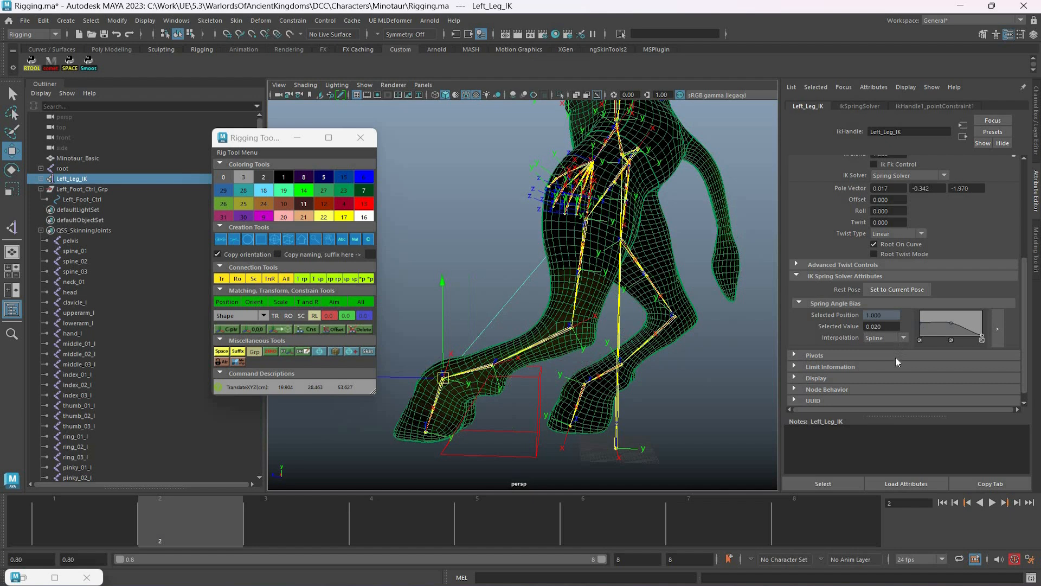
{"action": "left_click", "coordinate": [951, 324]}
{"action": "left_click", "coordinate": [839, 342]}
{"action": "left_click", "coordinate": [884, 357]}
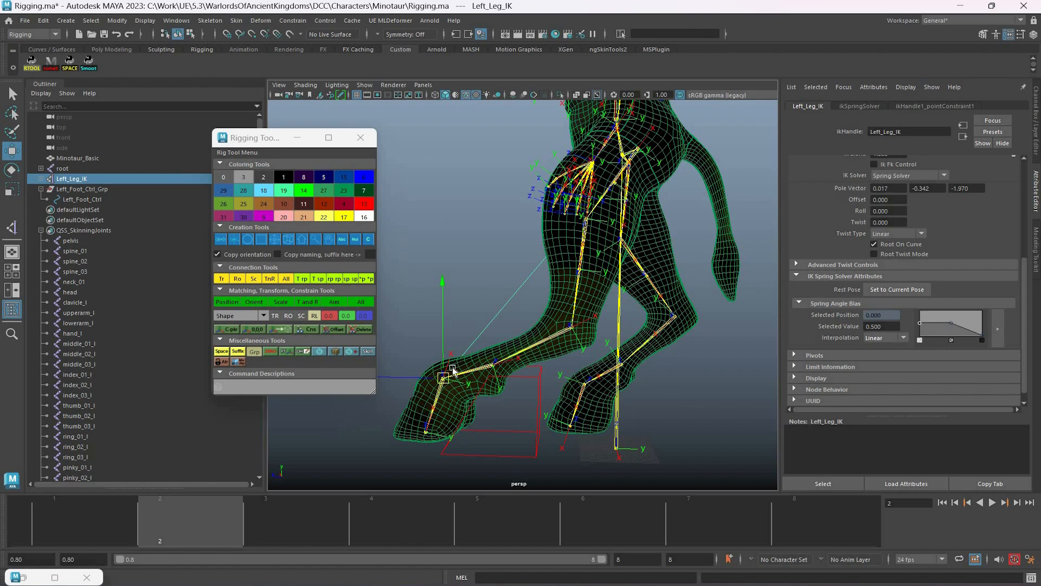
{"action": "left_click_drag", "start_coordinate": [443, 378], "coordinate": [553, 397]}
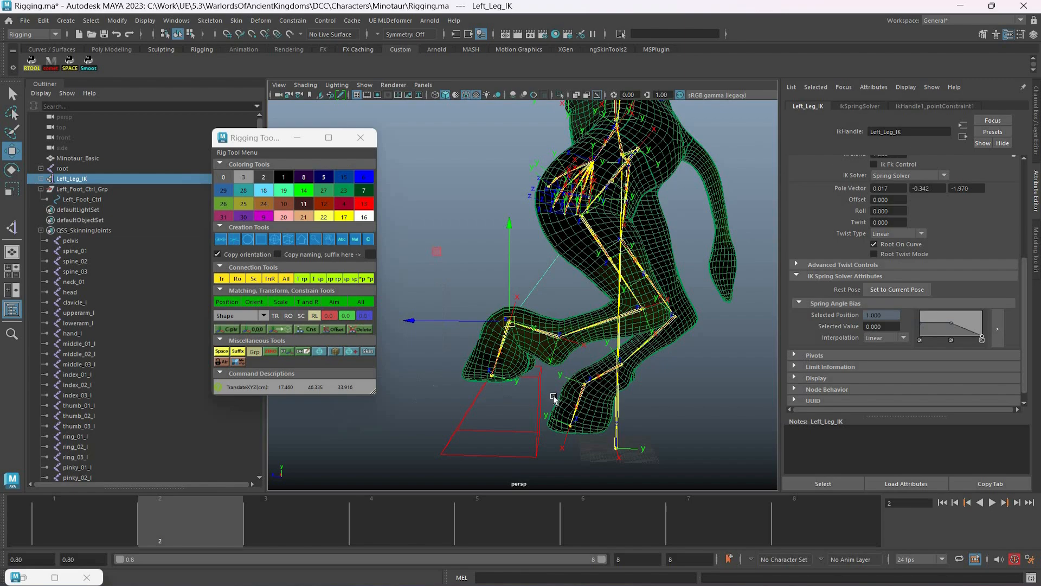
- Test the leg by moving and rotating Left_Foot_Ctrl, undo the rotation and reposition the control in front of the body
{"action": "left_click", "coordinate": [540, 383]}
{"action": "middle_click_drag", "start_coordinate": [663, 346], "coordinate": [477, 380]}
{"action": "key", "text": "e"}
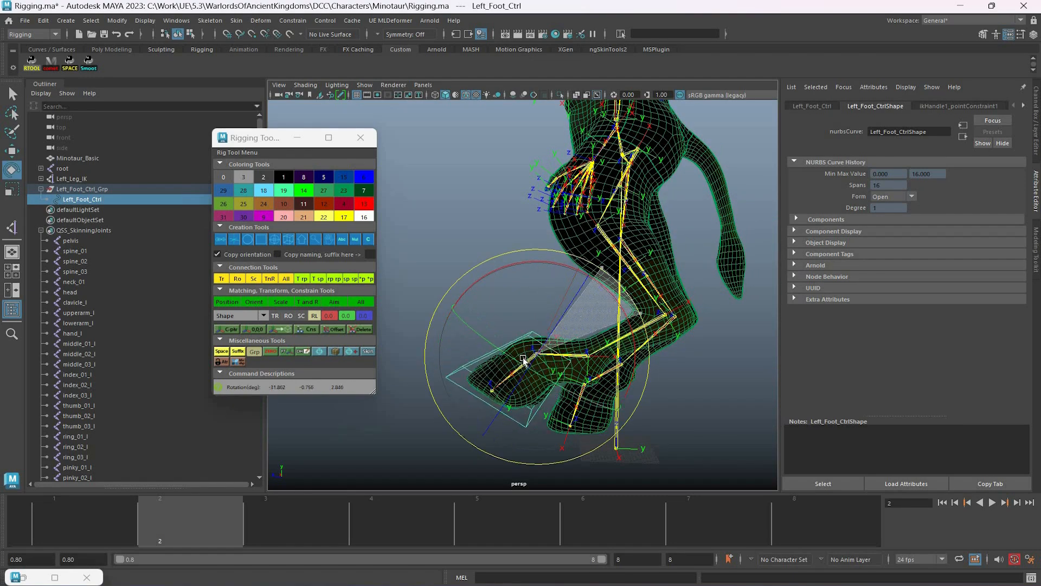
{"action": "key", "text": "ctrl+z"}
{"action": "key", "text": "w"}
{"action": "middle_click_drag", "start_coordinate": [706, 355], "coordinate": [669, 335]}
{"action": "middle_click_drag", "start_coordinate": [767, 361], "coordinate": [137, 247]}
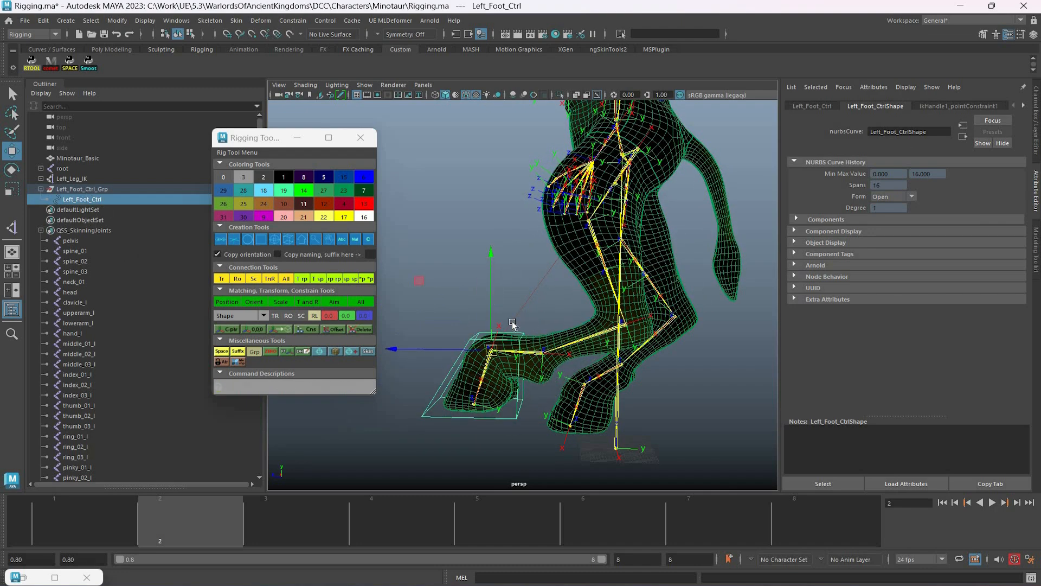
- Try Left_Leg_IK with a rising Spring Angle Bias, 0.000 at position 0.000 and 1.000 at position 1.000, and move the handle to test it
{"action": "left_click", "coordinate": [81, 199], "text": "ctrl"}
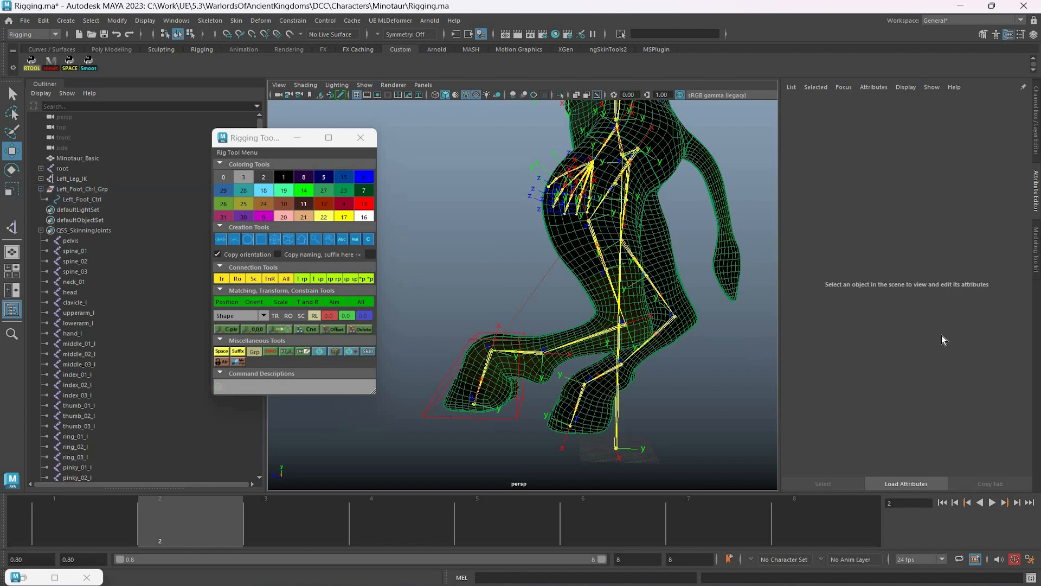
{"action": "key", "text": "ctrl+z"}
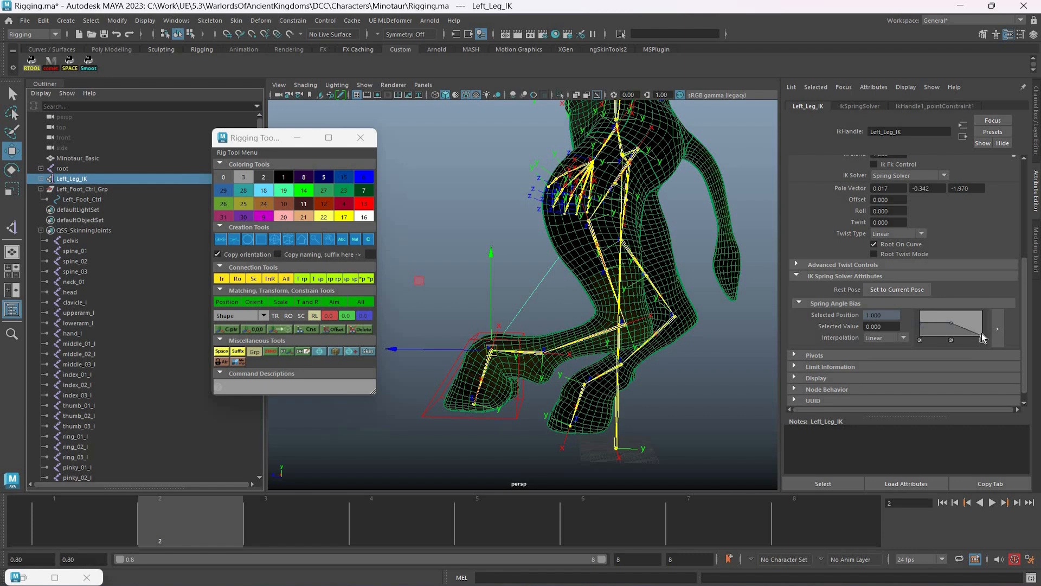
{"action": "left_click_drag", "start_coordinate": [923, 324], "coordinate": [916, 340]}
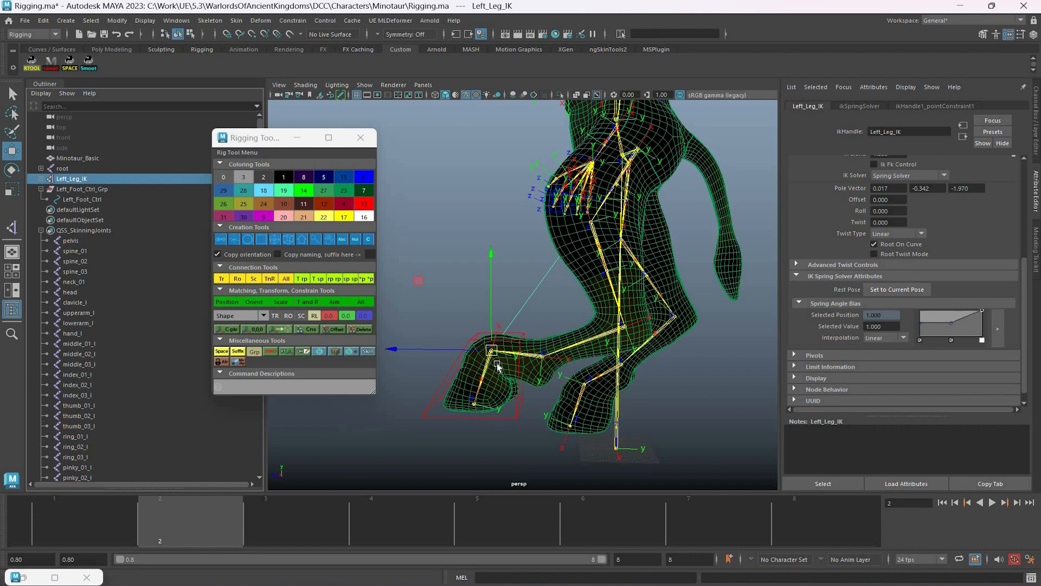
{"action": "key", "text": "ctrl+z"}
{"action": "middle_click_drag", "start_coordinate": [567, 273], "coordinate": [588, 314]}
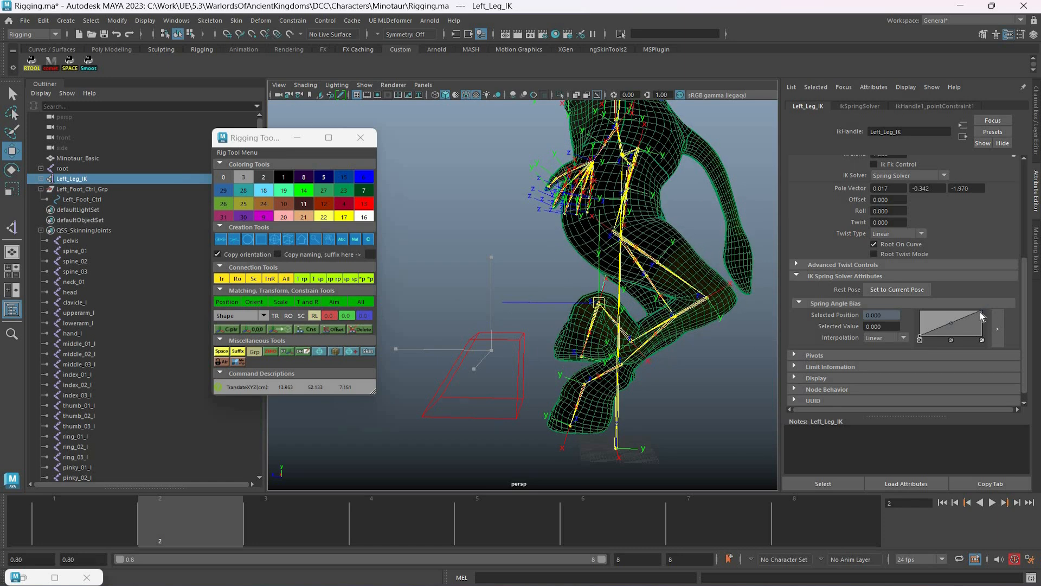
- Set the Spring Angle Bias to 1.000 at position 0.000 and 0.000 at position 0.500, and test it by moving the handle behind the body
{"action": "left_click_drag", "start_coordinate": [918, 335], "coordinate": [909, 300]}
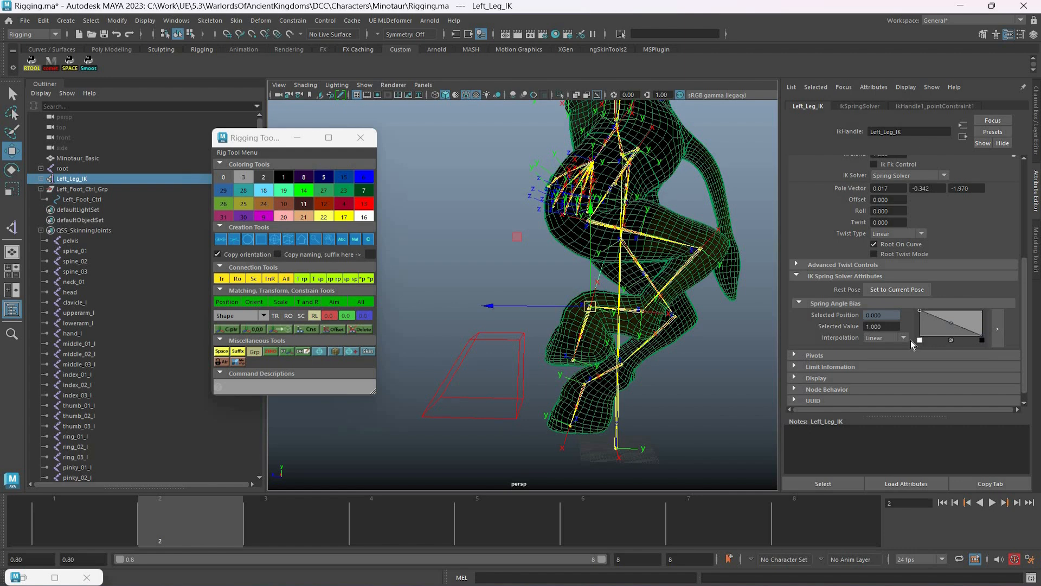
{"action": "left_click", "coordinate": [957, 334]}
{"action": "mouse_move", "coordinate": [952, 331]}
{"action": "left_mouse_down"}
{"action": "mouse_move", "coordinate": [959, 340]}
{"action": "mouse_move", "coordinate": [954, 309]}
{"action": "mouse_move", "coordinate": [954, 343]}
{"action": "left_mouse_up"}
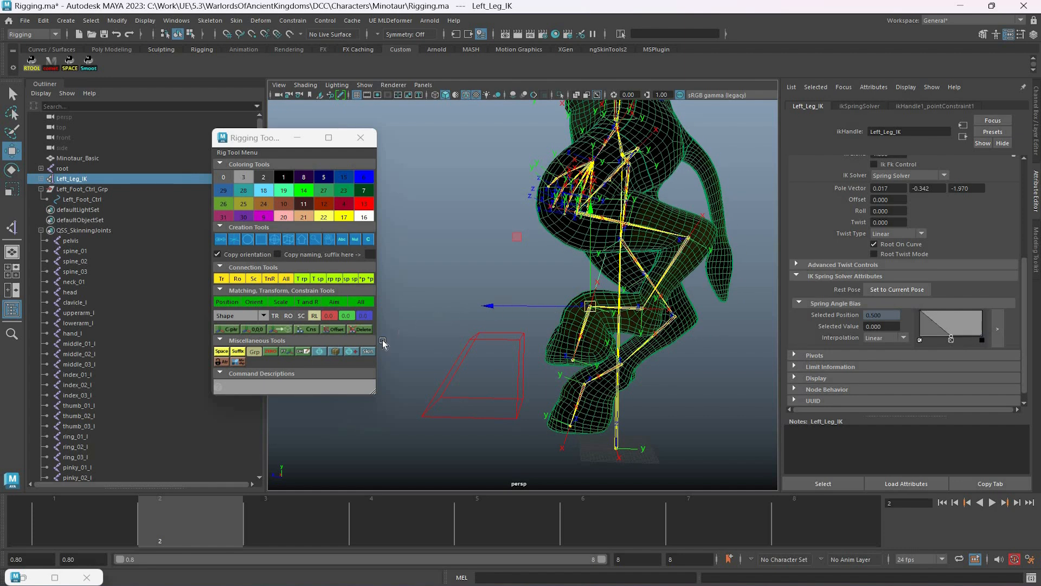
{"action": "left_click_drag", "start_coordinate": [588, 331], "coordinate": [814, 319]}
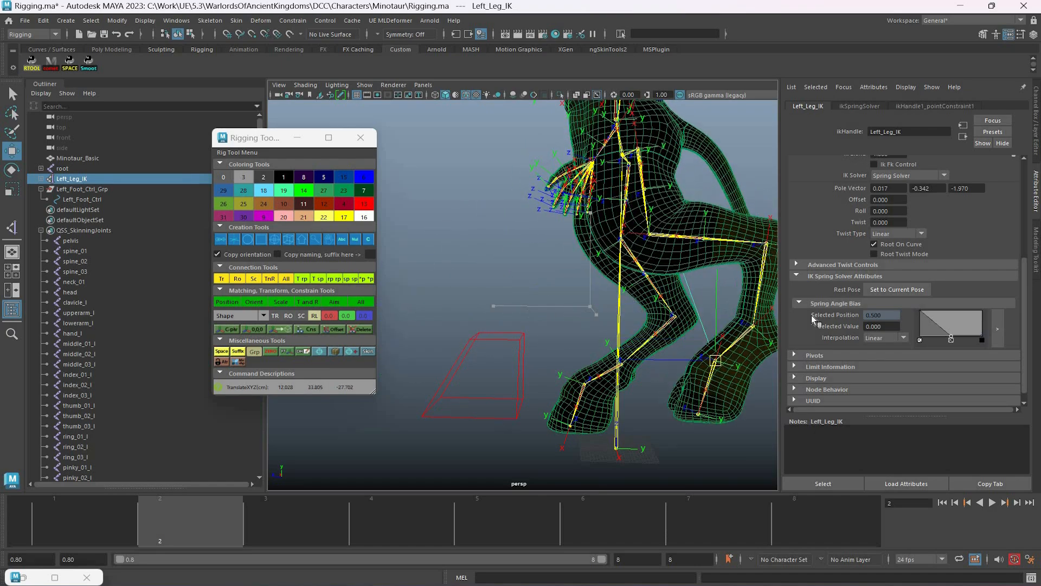
{"action": "left_click", "coordinate": [951, 327]}
- Reset Left_Foot_Ctrl to its rest position by setting Translate X, Y and Z to 0
{"action": "left_click_drag", "start_coordinate": [490, 350], "coordinate": [960, 180]}
{"action": "right_click_drag", "start_coordinate": [960, 180], "coordinate": [1010, 134], "text": "alt"}
{"action": "left_click_drag", "start_coordinate": [1010, 134], "coordinate": [1007, 115], "text": "alt"}
{"action": "left_click_drag", "start_coordinate": [1006, 116], "coordinate": [993, 131]}
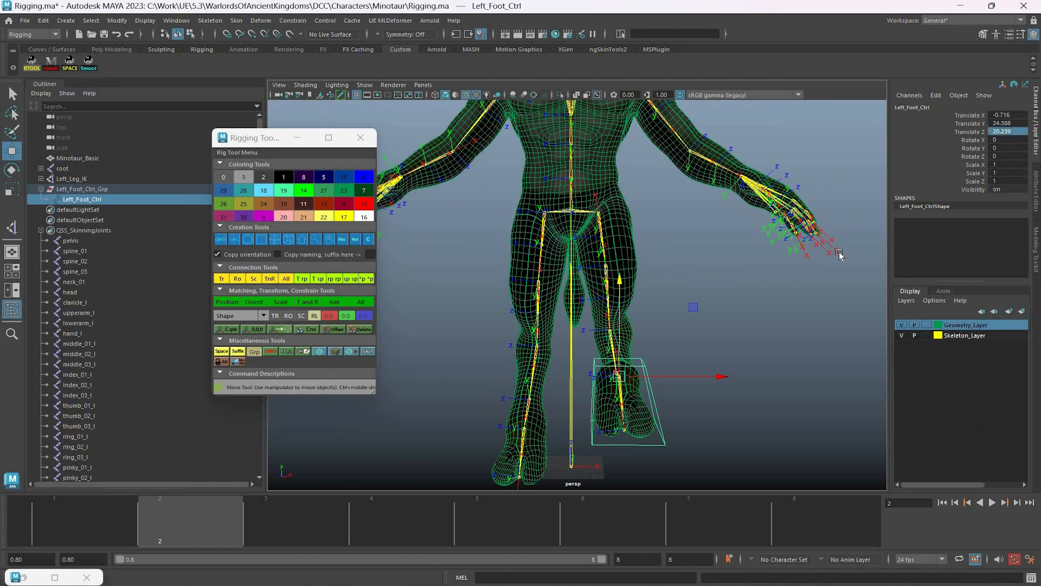
{"action": "type", "text": "0"}
{"action": "key", "text": "Return"}
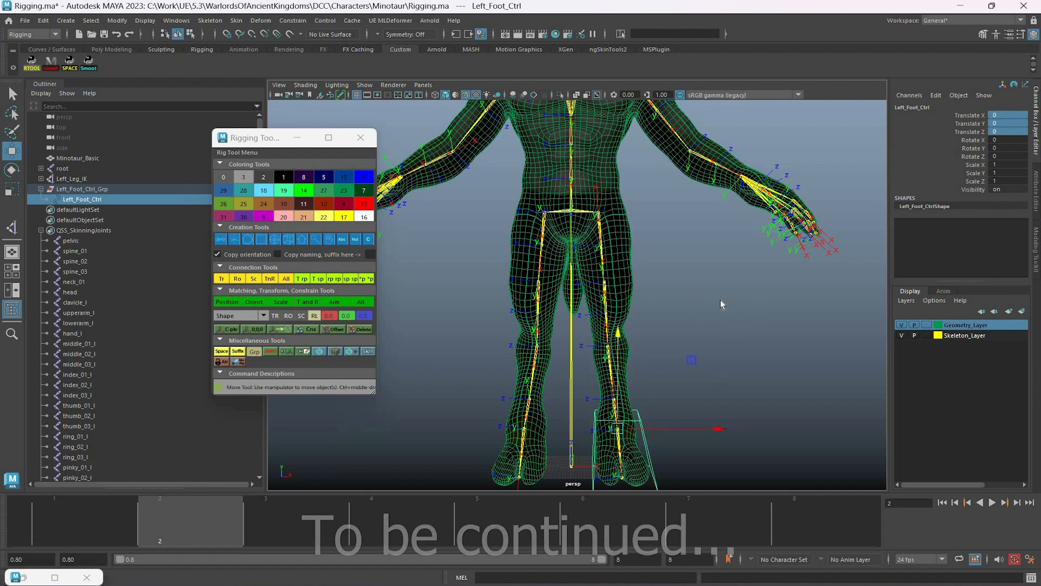